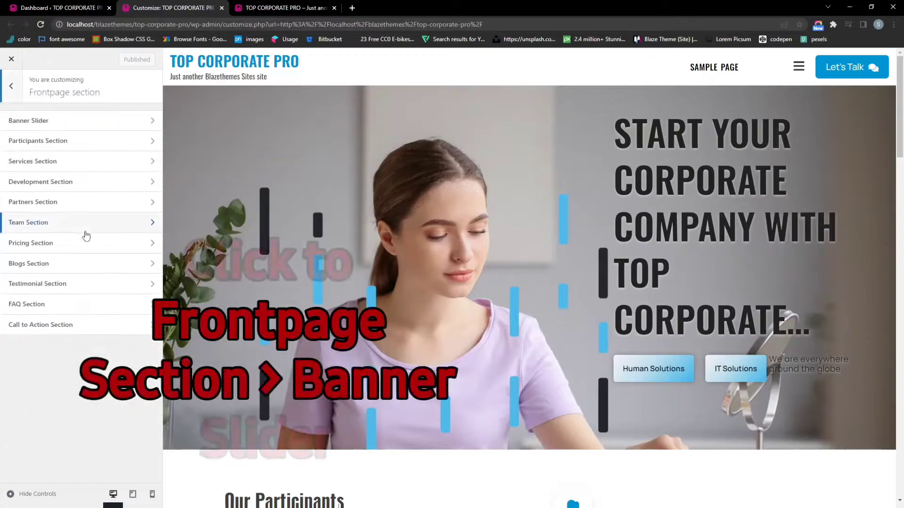
Add a new Banner Slider slide using the first library image, a woman with a laptop
left_click(68, 123)
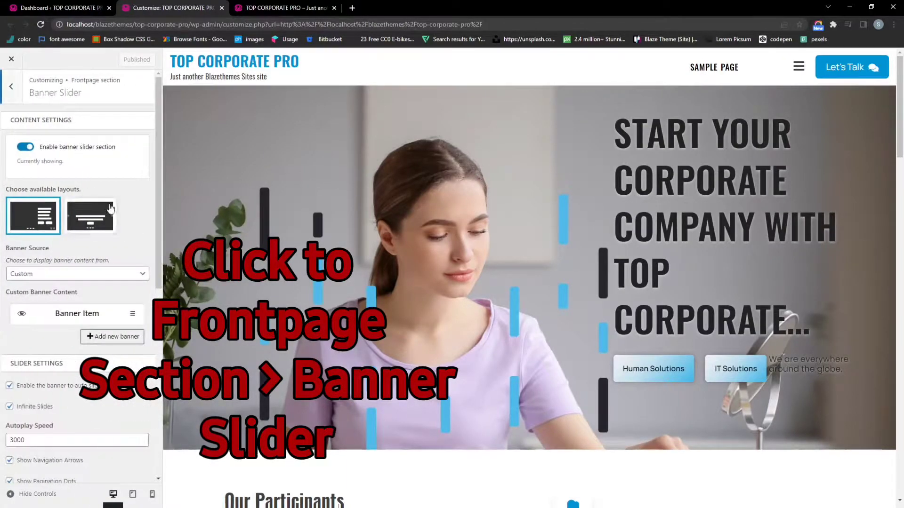
scroll(109, 207, "down", 2)
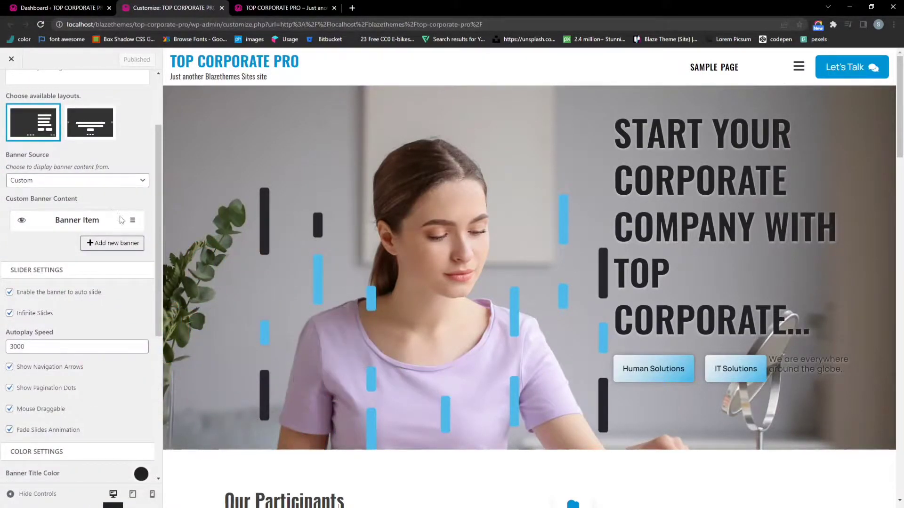
left_click(113, 244)
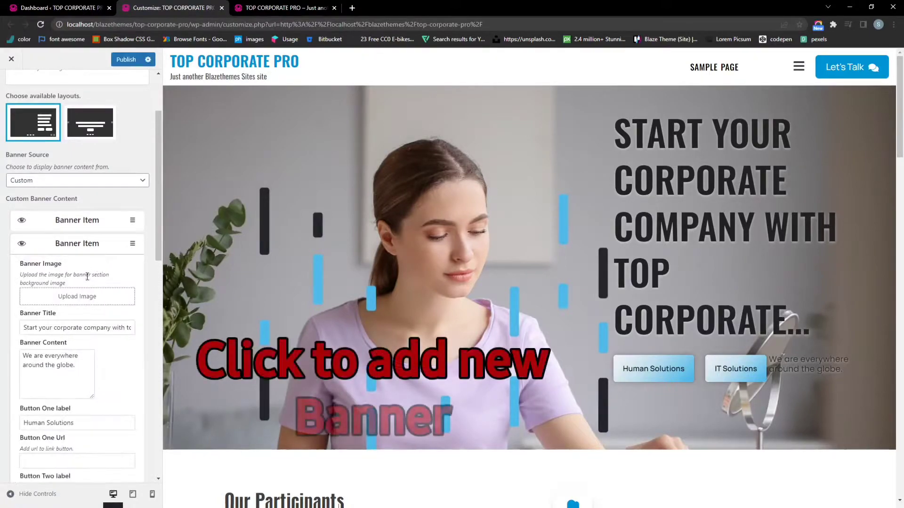
scroll(88, 274, "down", 2)
left_click(74, 203)
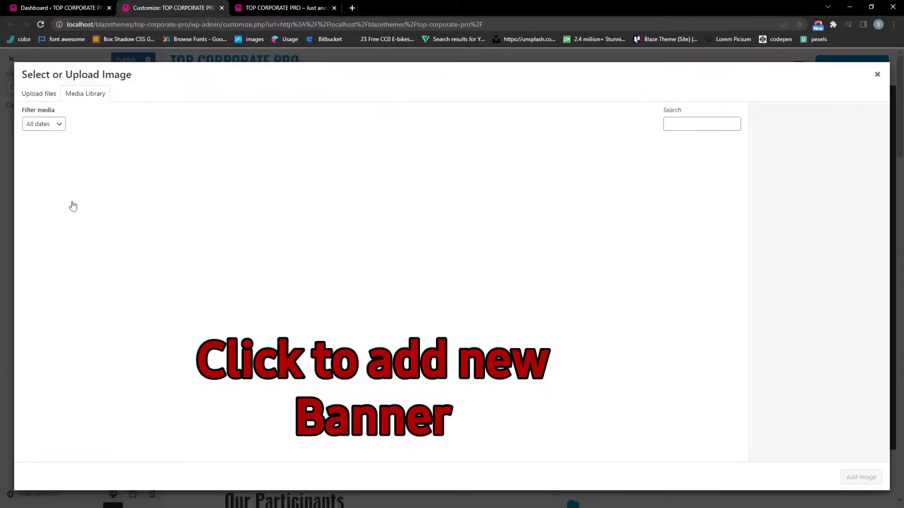
left_click(77, 190)
left_click(845, 481)
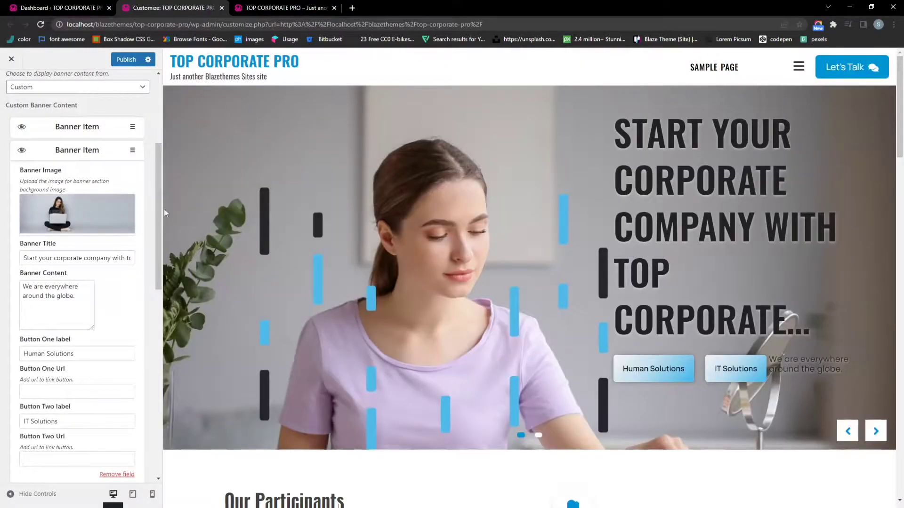
Reload the live site and step the hero slider to check the new laptop slide
left_click(284, 7)
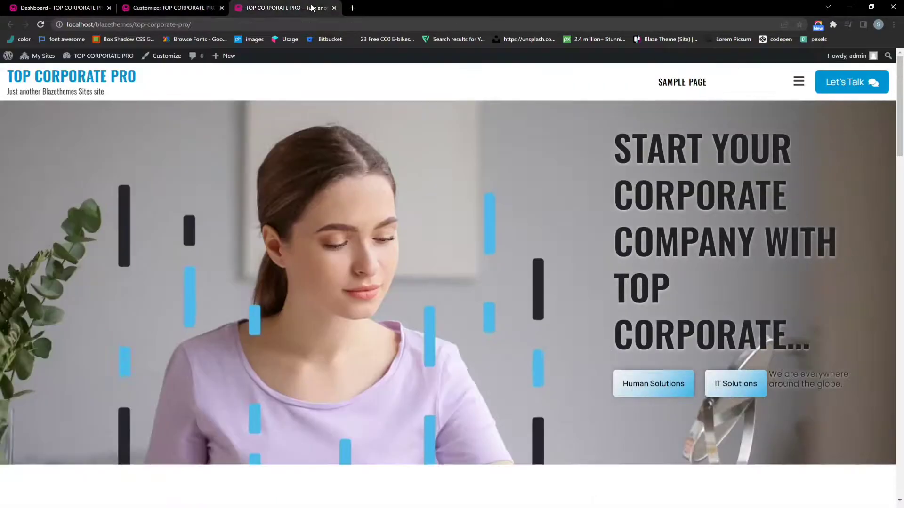
left_click(318, 19)
key("Return")
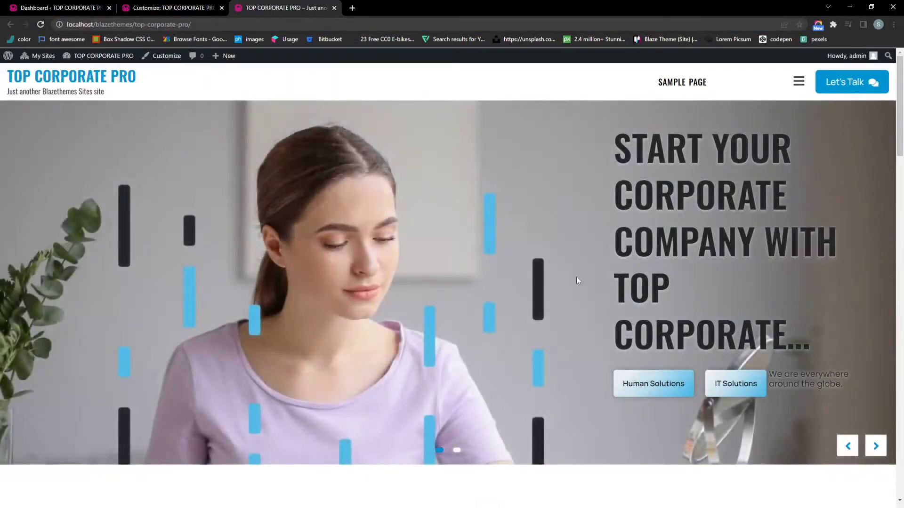
scroll(736, 288, "down", 3)
left_click(875, 315)
left_click(876, 315)
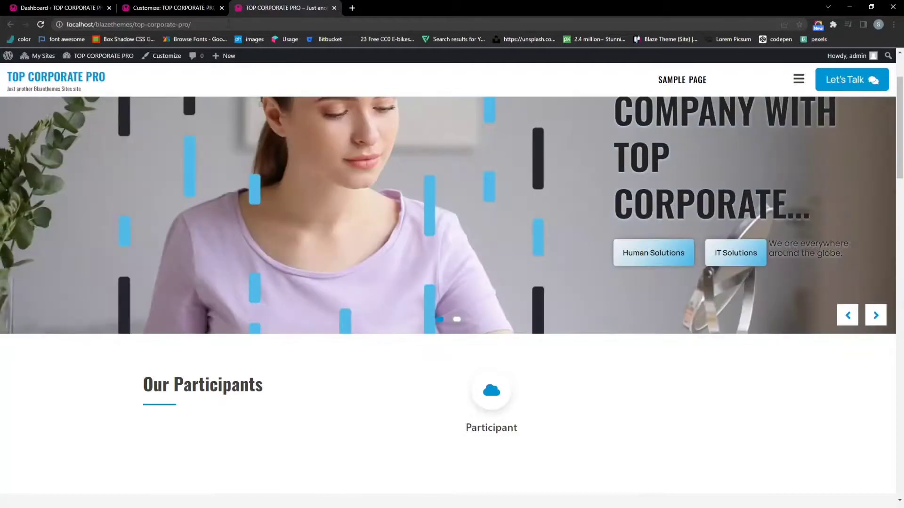
left_click(170, 7)
Untick 'Enable the banner to auto slide' and return to the Frontpage section list
left_click(70, 157)
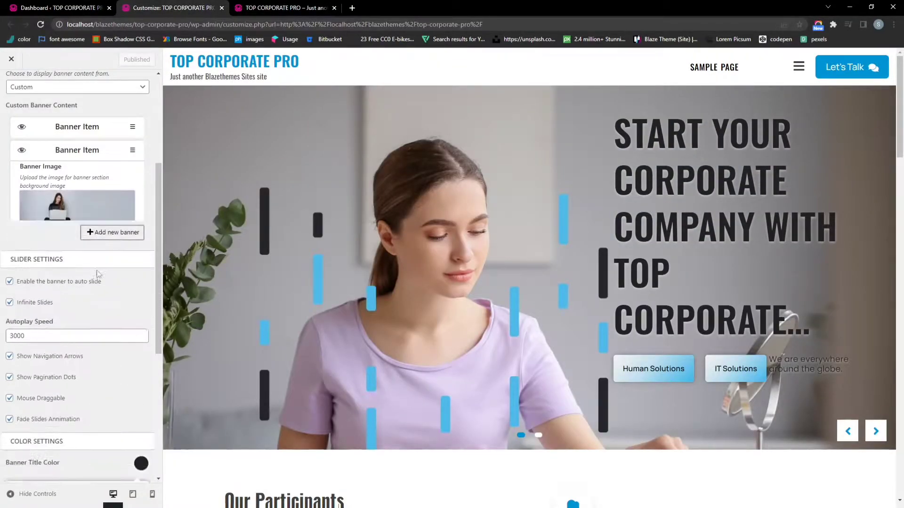
scroll(78, 282, "down", 6)
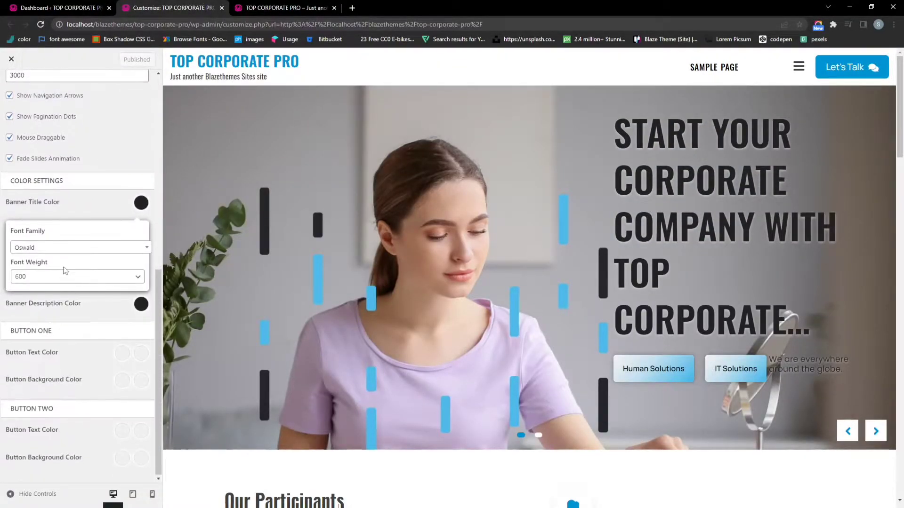
scroll(63, 268, "up", 3)
left_click(8, 162)
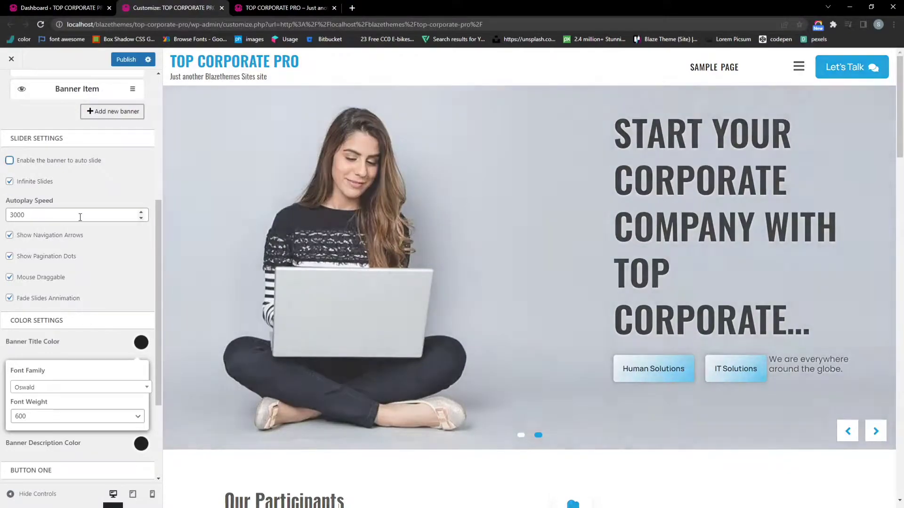
scroll(81, 212, "down", 3)
scroll(112, 236, "down", 1)
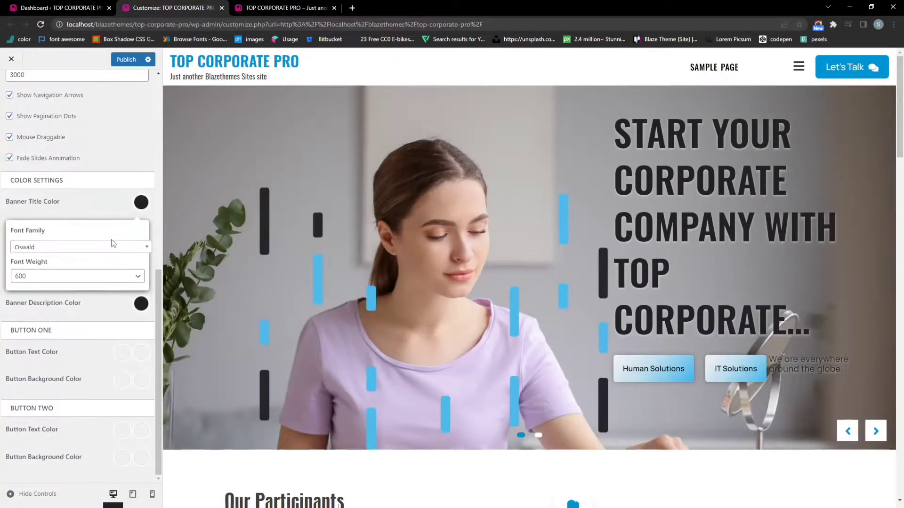
scroll(109, 251, "up", 8)
scroll(388, 298, "down", 6)
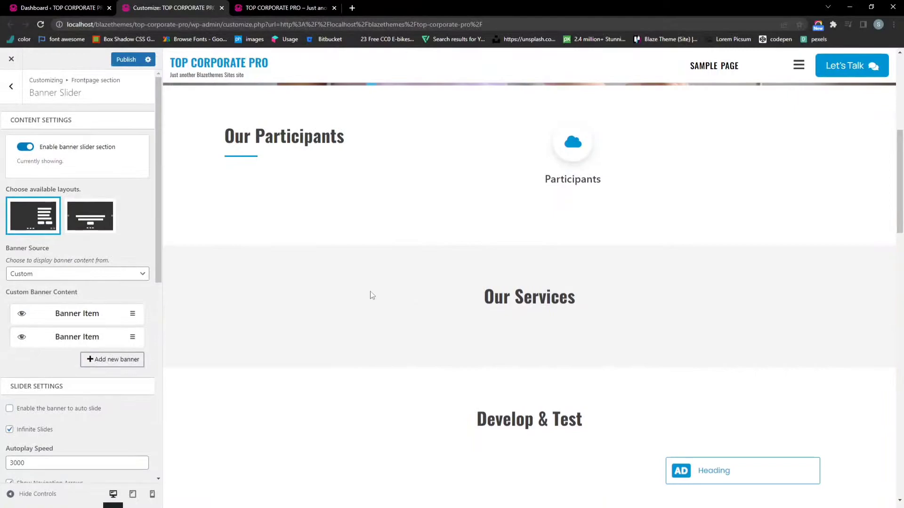
scroll(318, 279, "up", 1)
left_click(11, 86)
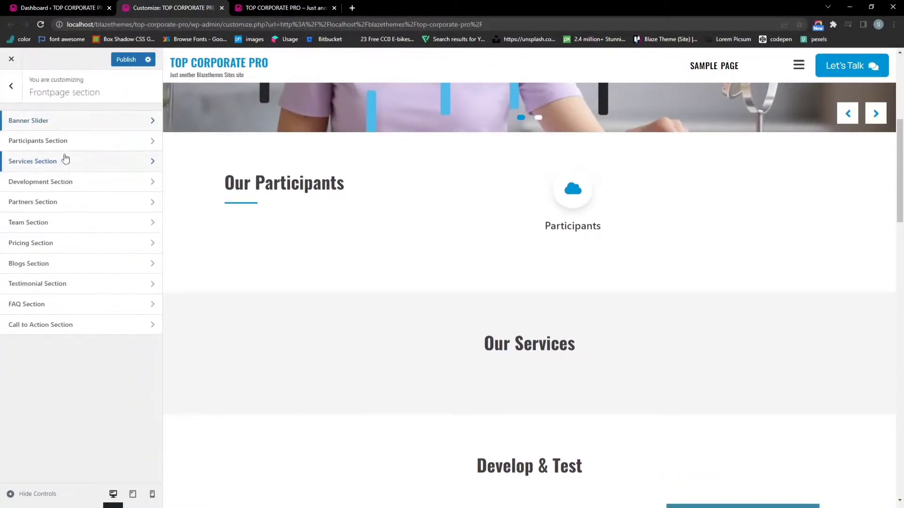
Add a new participant in Participants Section and give it the Facebook icon, found by searching 'face'
left_click(78, 149)
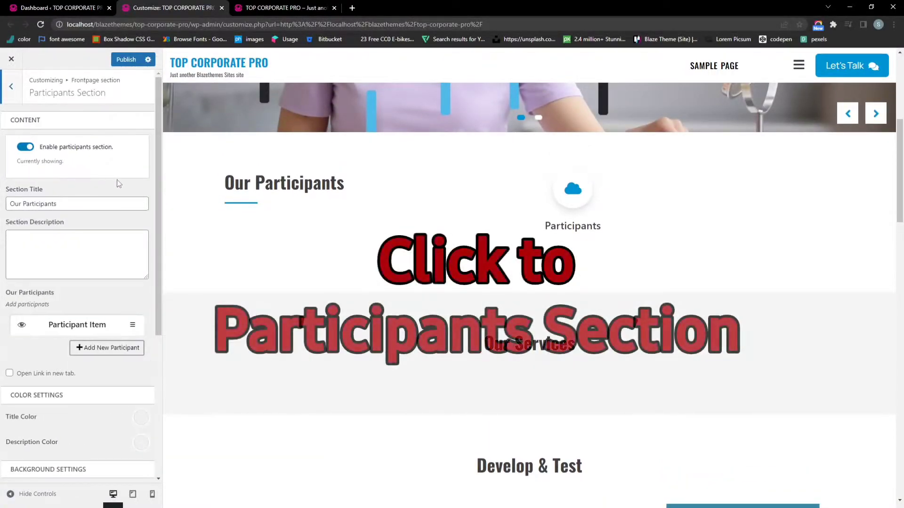
scroll(132, 184, "down", 1)
scroll(131, 183, "down", 2)
left_click(135, 208)
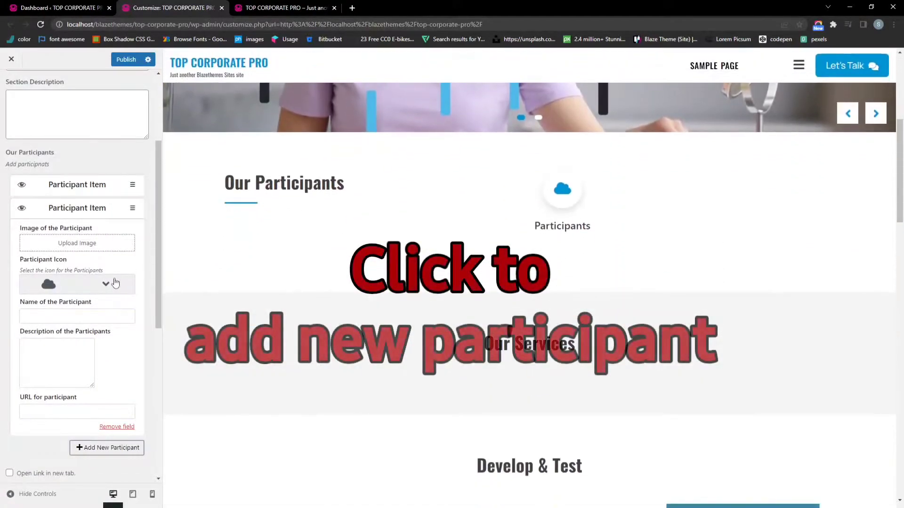
left_click(104, 285)
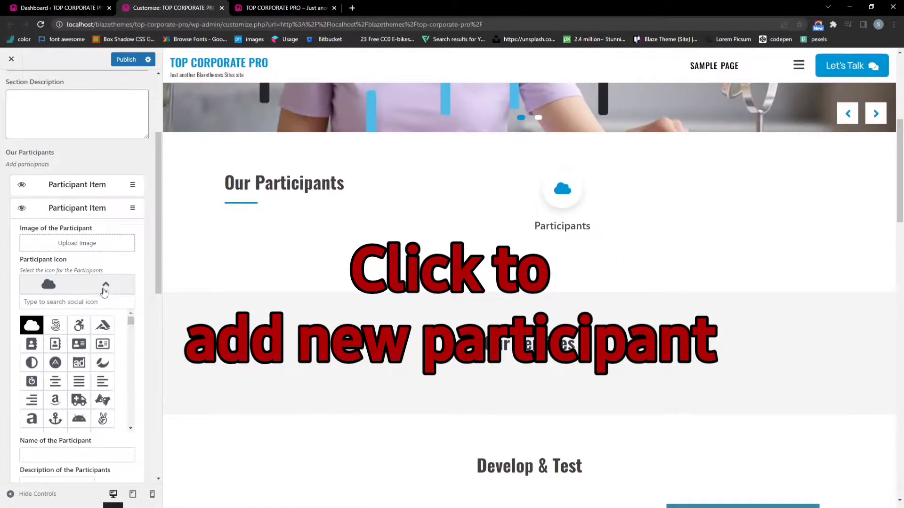
left_click(82, 301)
type("fac")
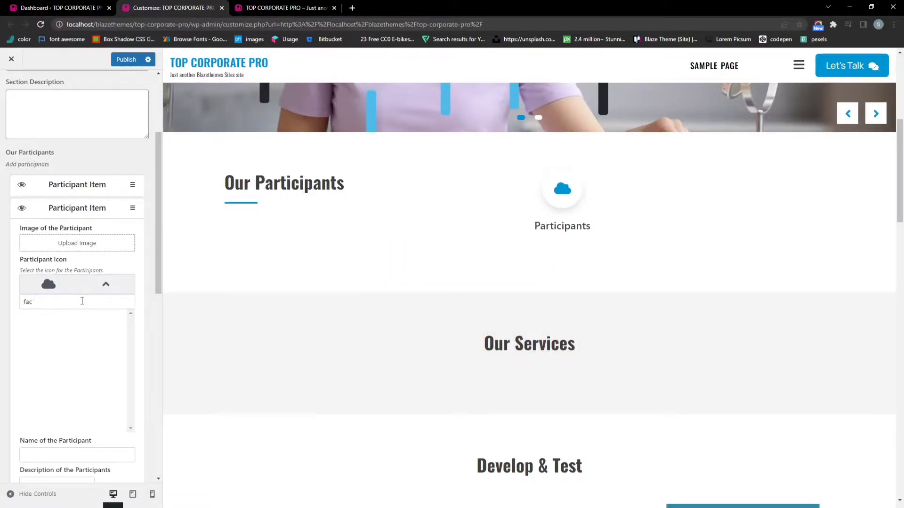
type("e")
left_click(31, 326)
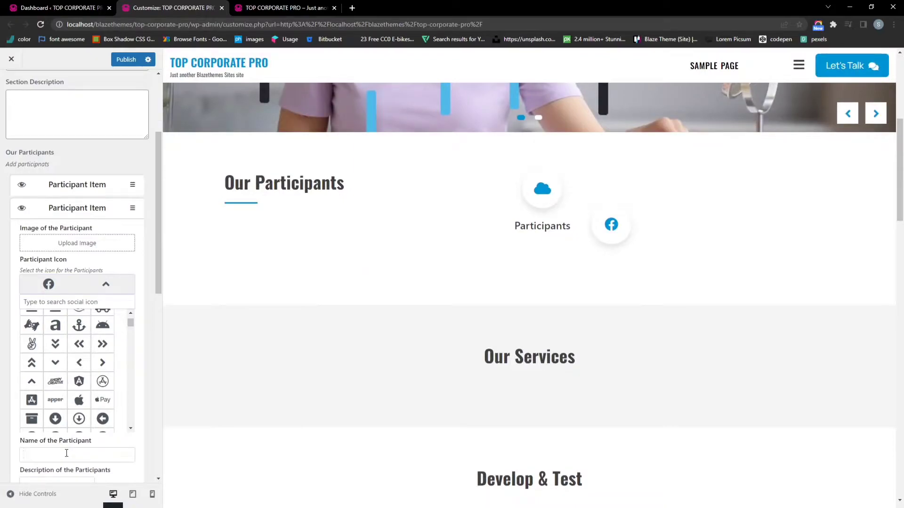
Name the new participant 'Facebook' and collapse its item
left_click(66, 453)
type("Face")
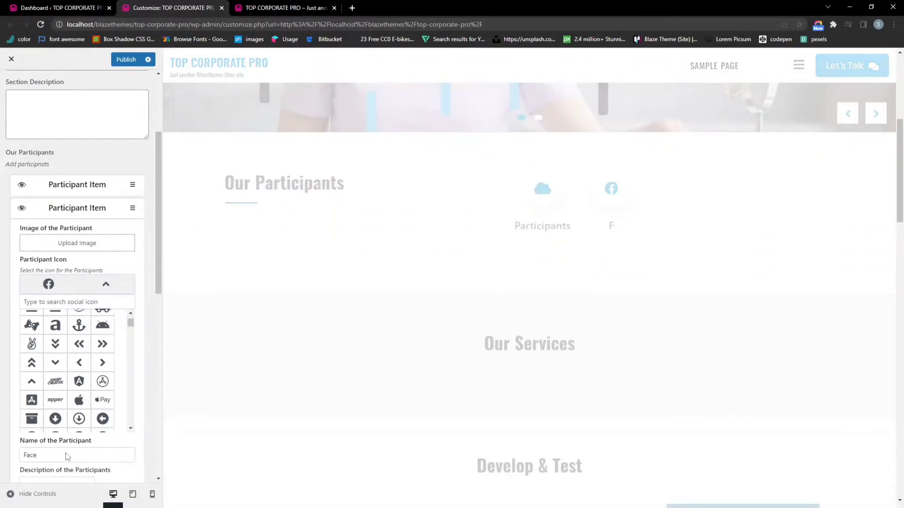
key("BackSpace")
type("book")
scroll(185, 398, "down", 5)
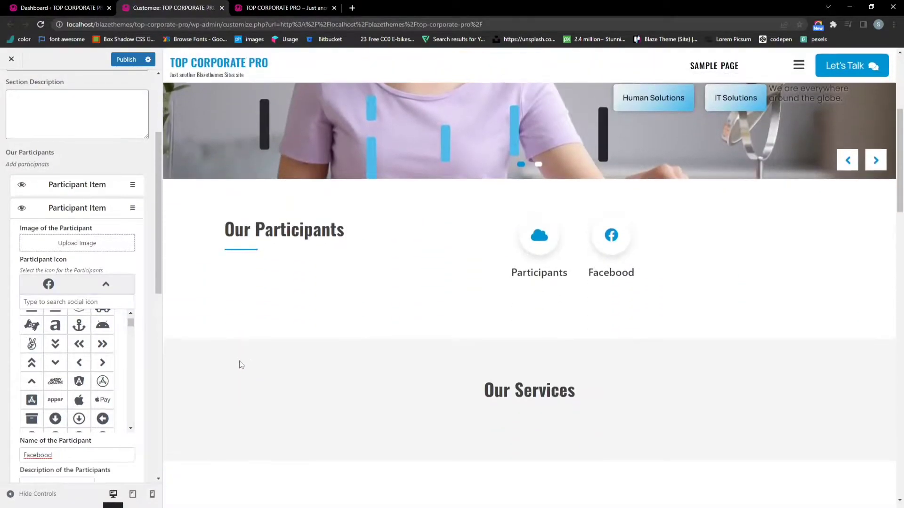
left_click(96, 210)
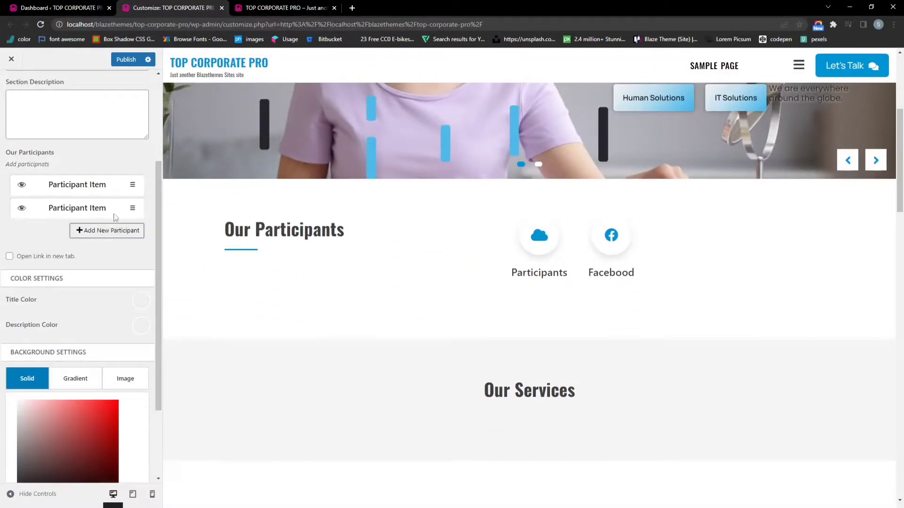
scroll(118, 224, "down", 1)
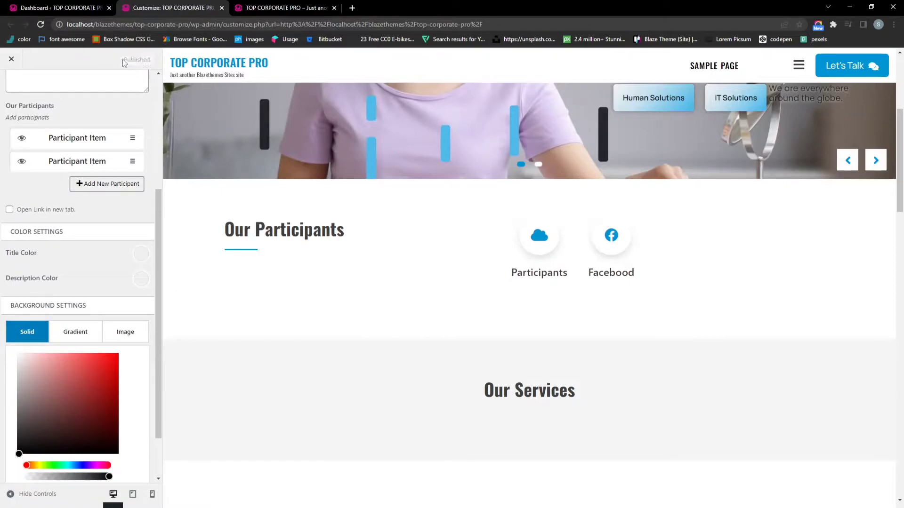
scroll(159, 172, "down", 2)
Reload the live site to check the new participant
left_click(283, 7)
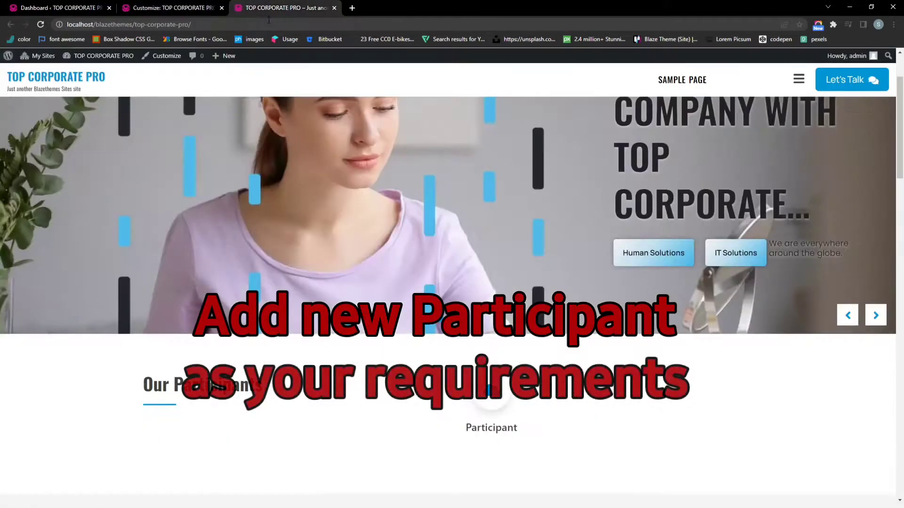
left_click(269, 24)
key("Return")
scroll(418, 266, "down", 3)
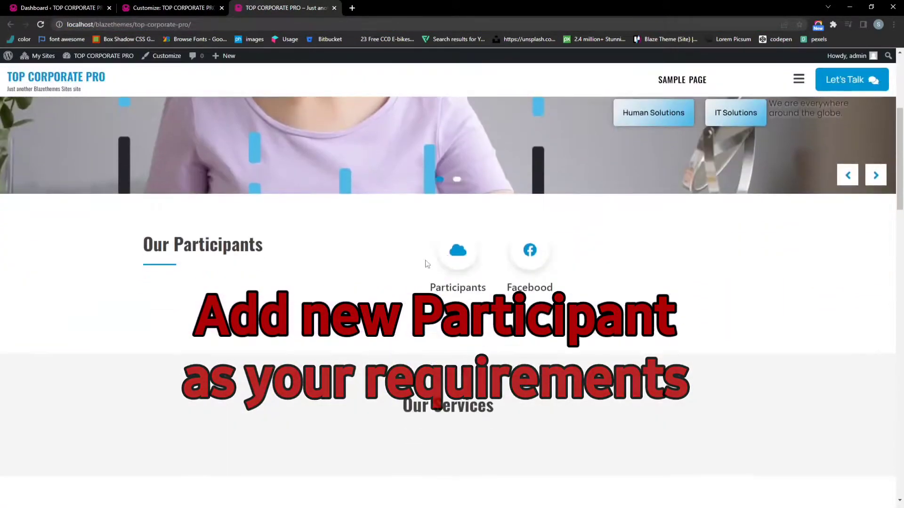
left_click(175, 7)
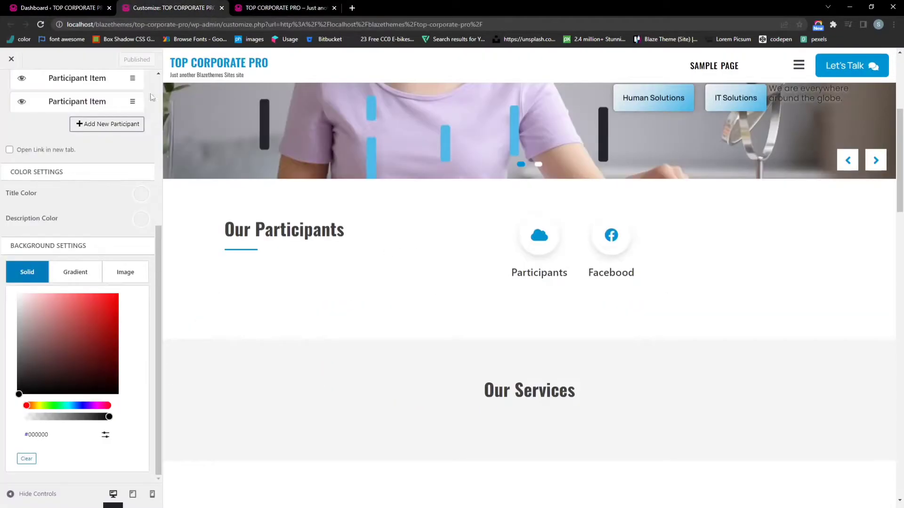
Paste the Website Services, E-commerce, CMS and UX Designing text as the Participants Section Description
scroll(90, 226, "up", 2)
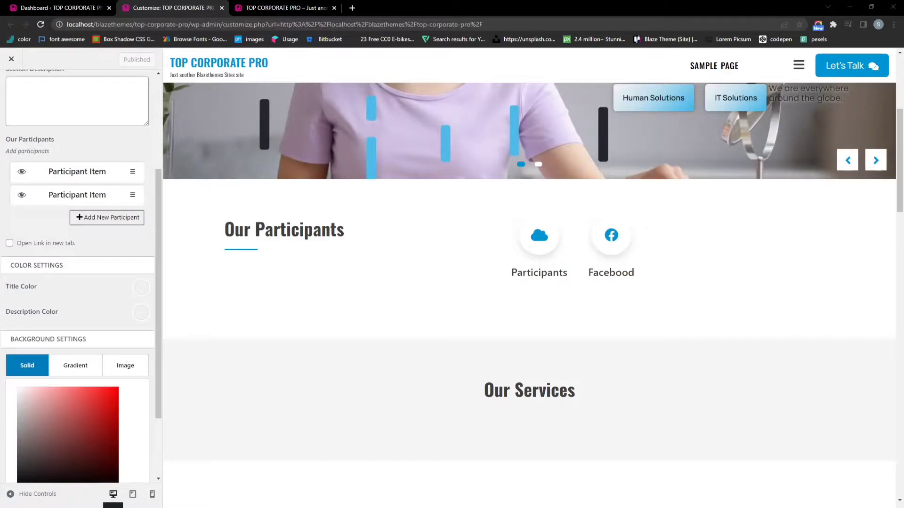
scroll(57, 258, "up", 3)
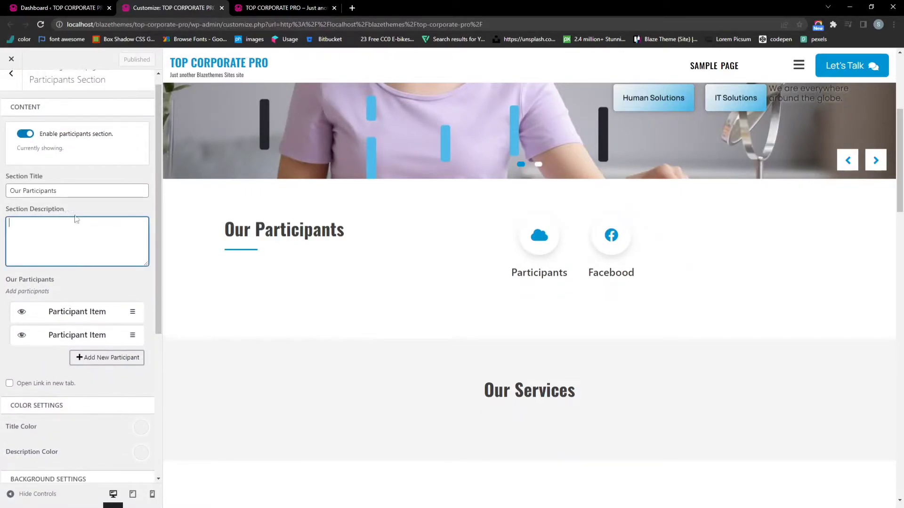
type("We can assist you in Website Services, E-commerce solutions, CMS Websites & UX Designing")
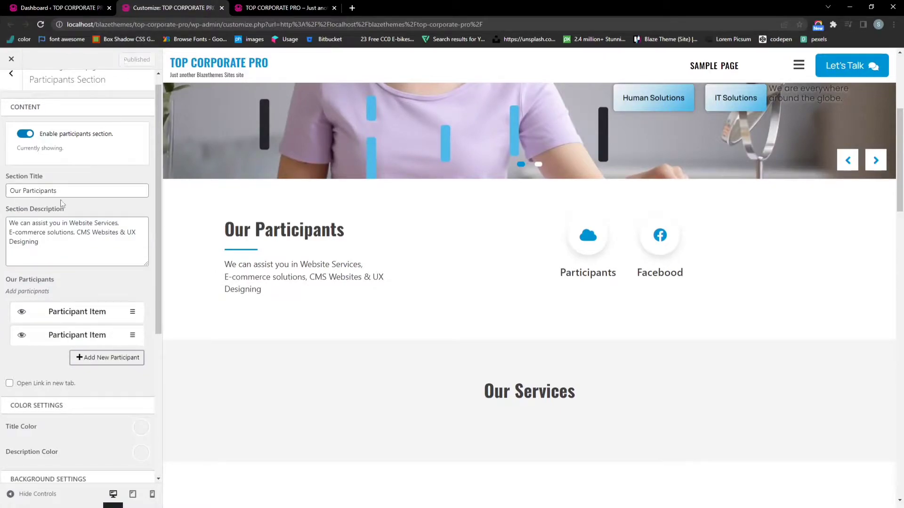
left_click(11, 86)
scroll(274, 262, "down", 1)
scroll(273, 263, "down", 2)
Open the Services Section and follow the Theme Wing notice's 'activate now' link
left_click(64, 169)
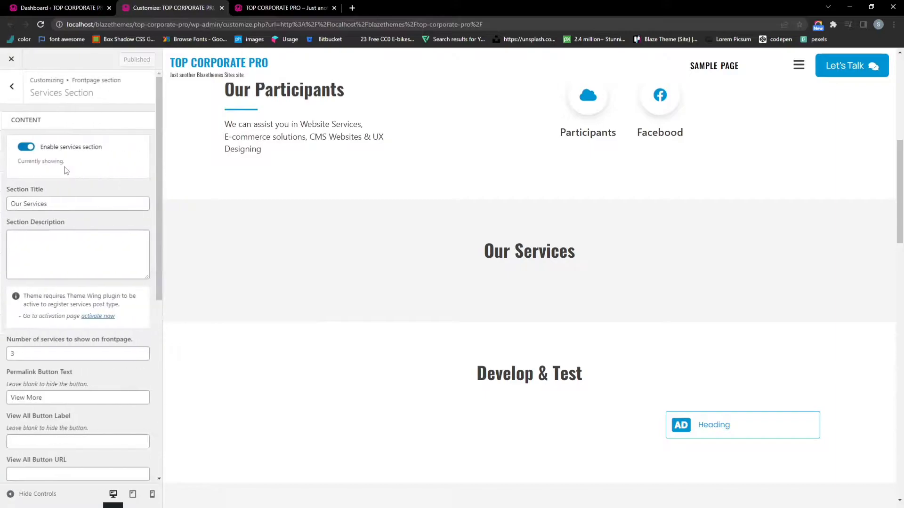
scroll(115, 226, "down", 2)
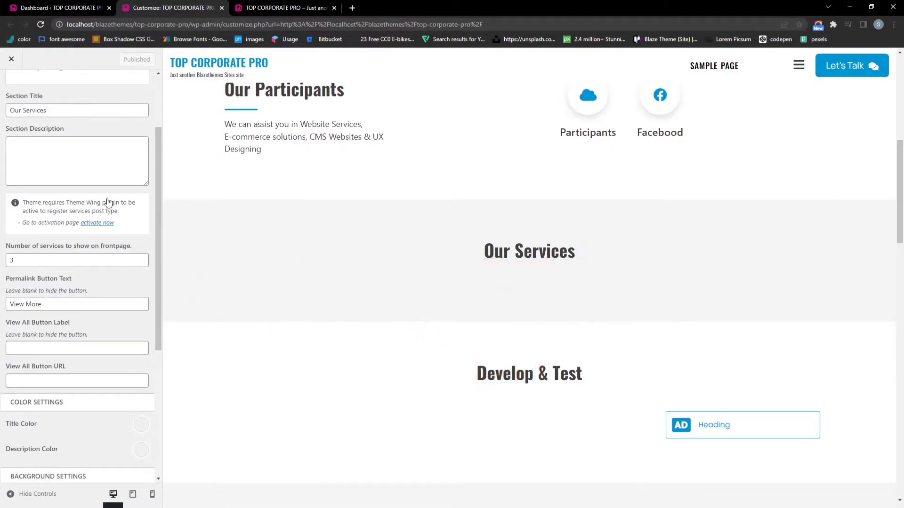
left_click_drag(97, 223, 98, 230)
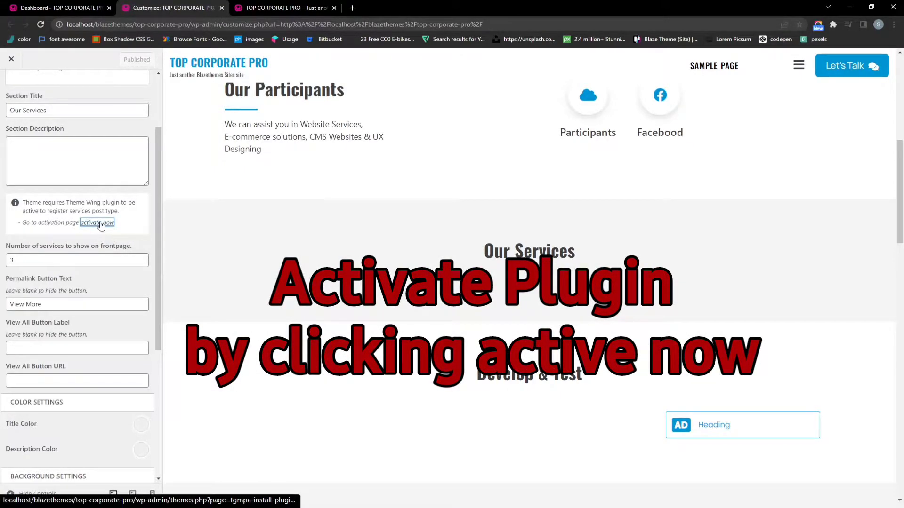
Activate the Theme Wing plugin on Install Required Plugins, then close that page
left_click(101, 223)
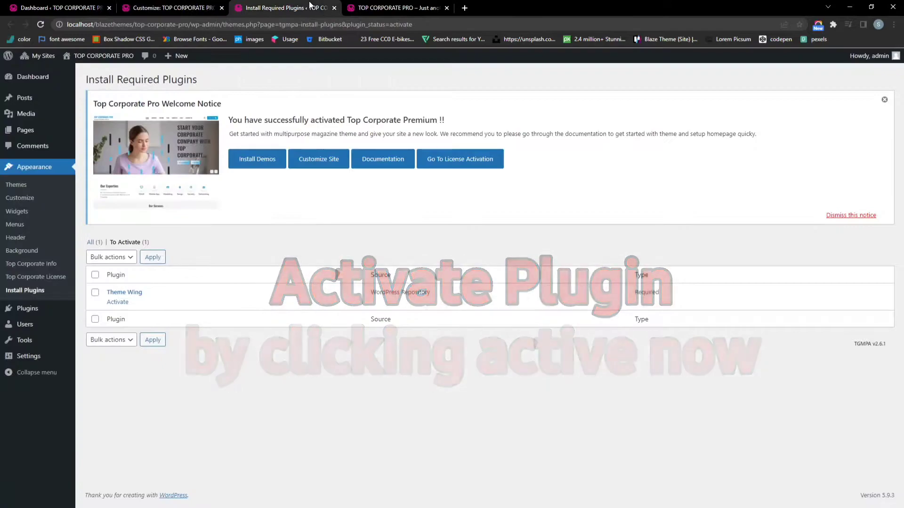
left_click(120, 301)
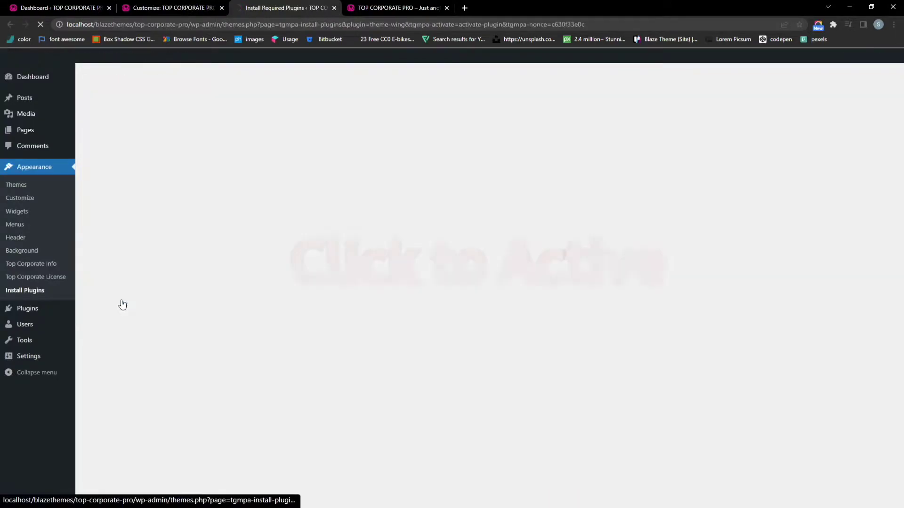
left_click(198, 8)
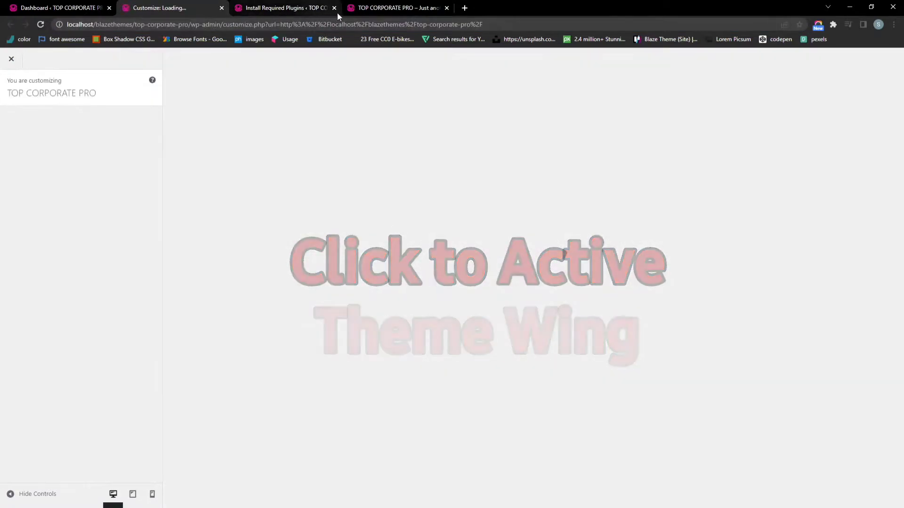
left_click(334, 8)
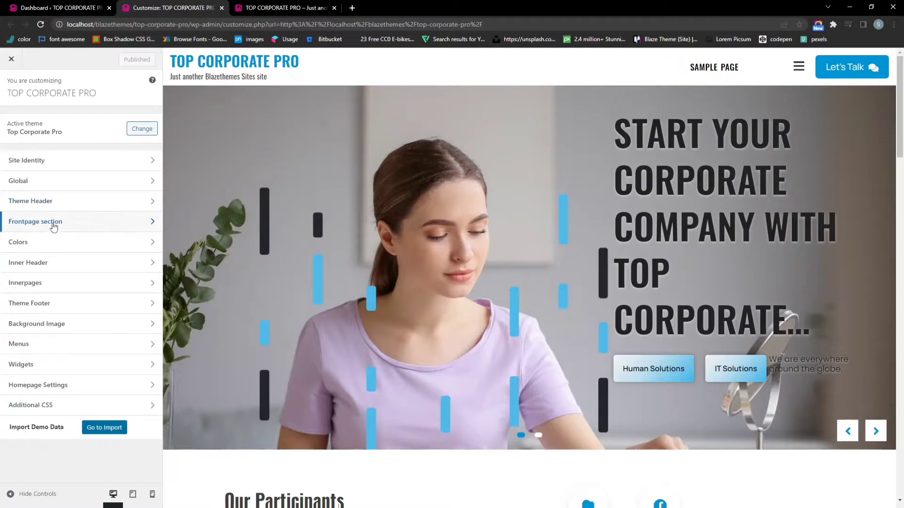
Start a new service via Frontpage section > Services Section 'Add new service' and view its editor
left_click(52, 223)
left_click(52, 160)
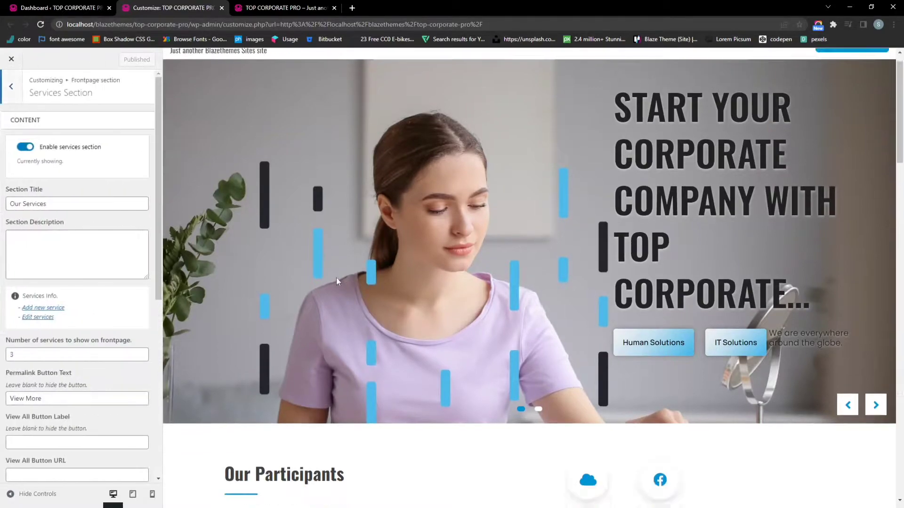
scroll(115, 238, "down", 1)
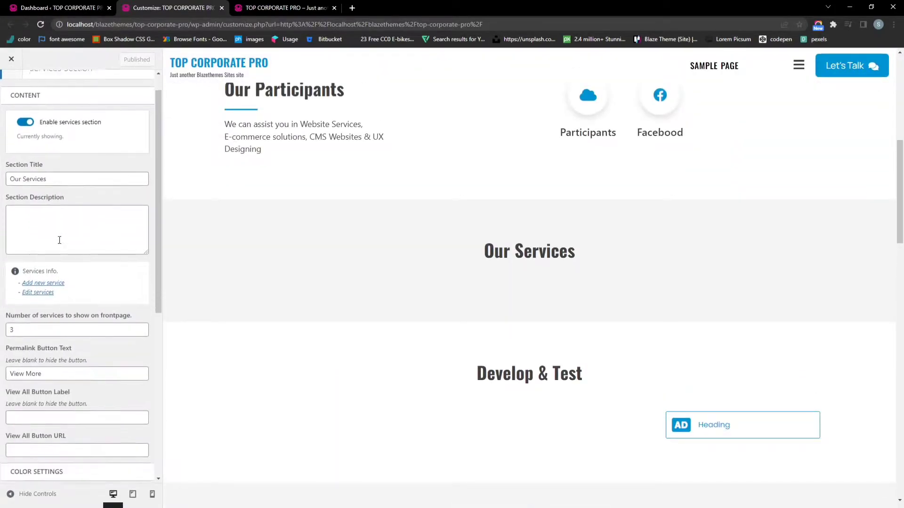
left_click(55, 262)
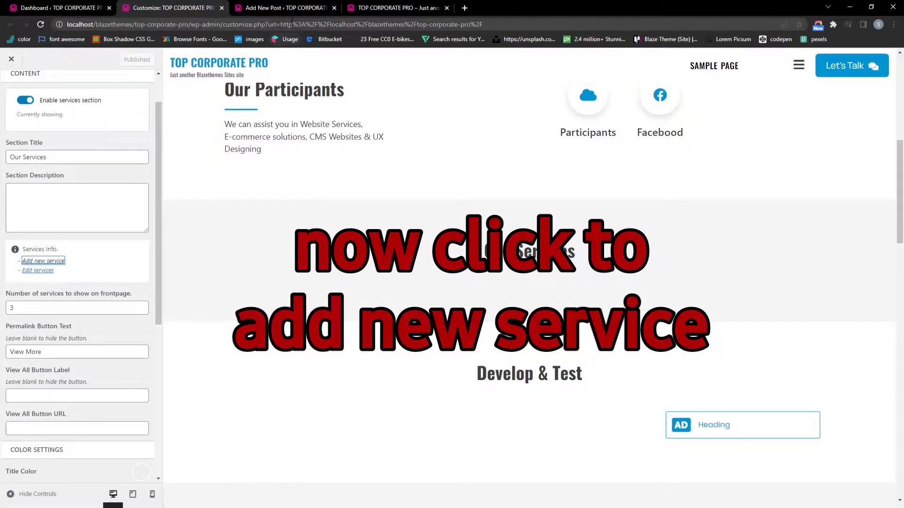
left_click(286, 8)
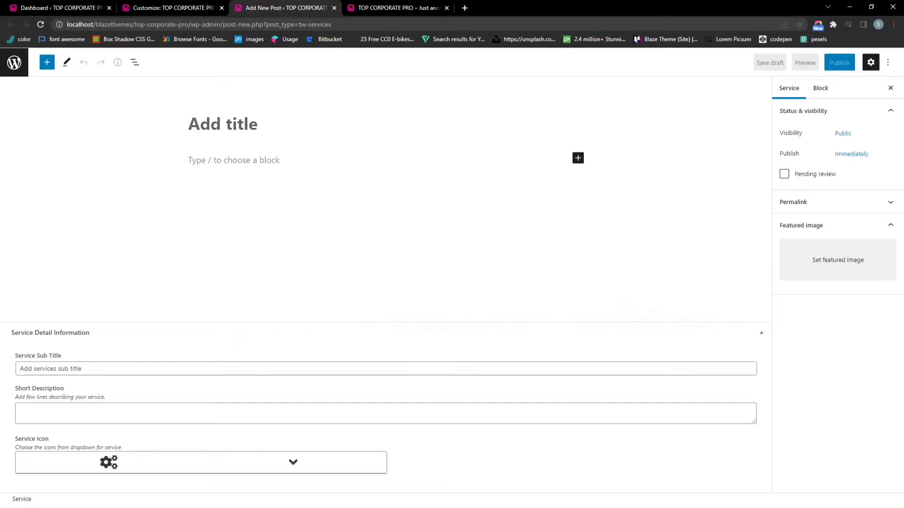
Enter title 'Digital Marketing', subtitle 'DITIGAL MARKETING' and a Lorem Ipsum short description
left_click(251, 120)
type("Digital Marketing")
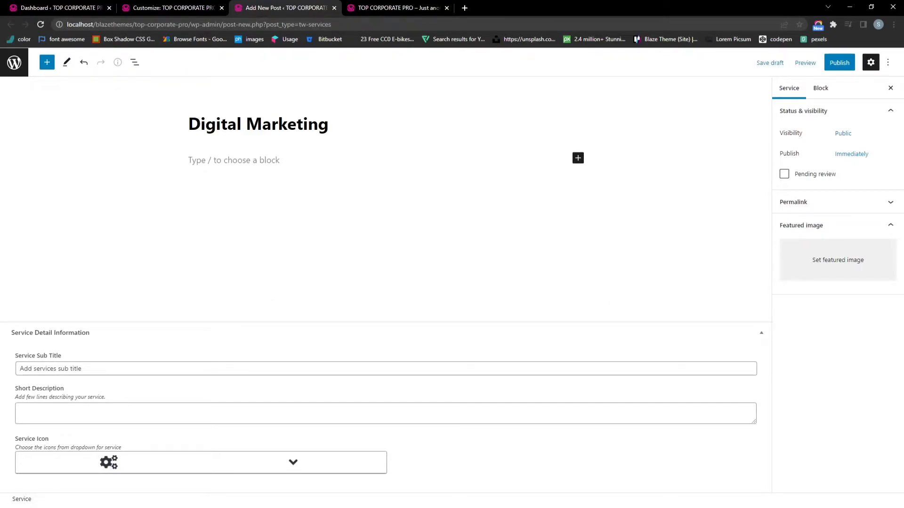
left_click(112, 372)
type("DITIGAL MARKETING")
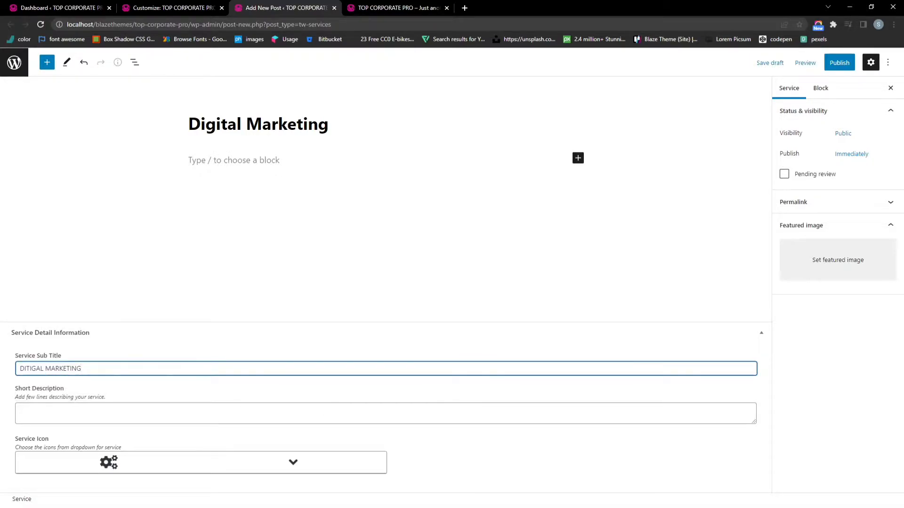
key("alt+Tab")
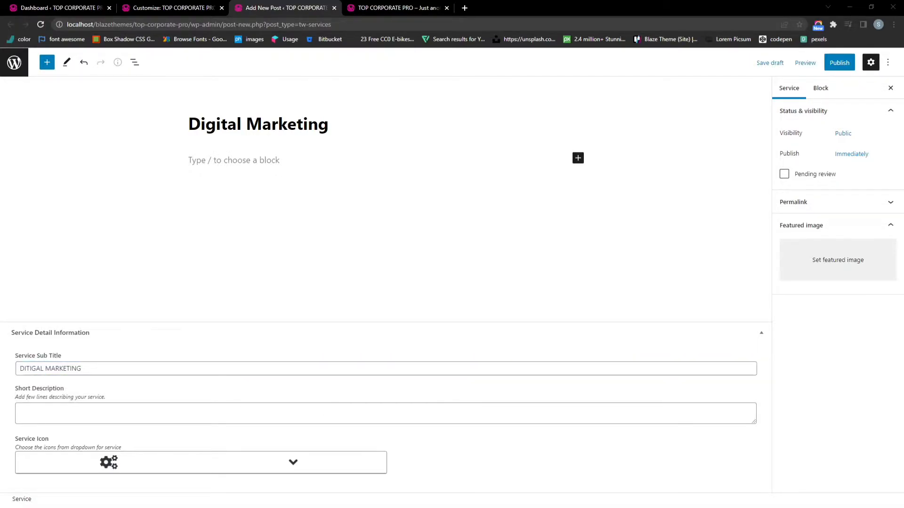
left_click(115, 405)
type("Lorem Ipsum is simply dummy text of the printing and typesetting industry. Lorem Ipsum has been the industry's standard dummy text ever since the 1500s, when an")
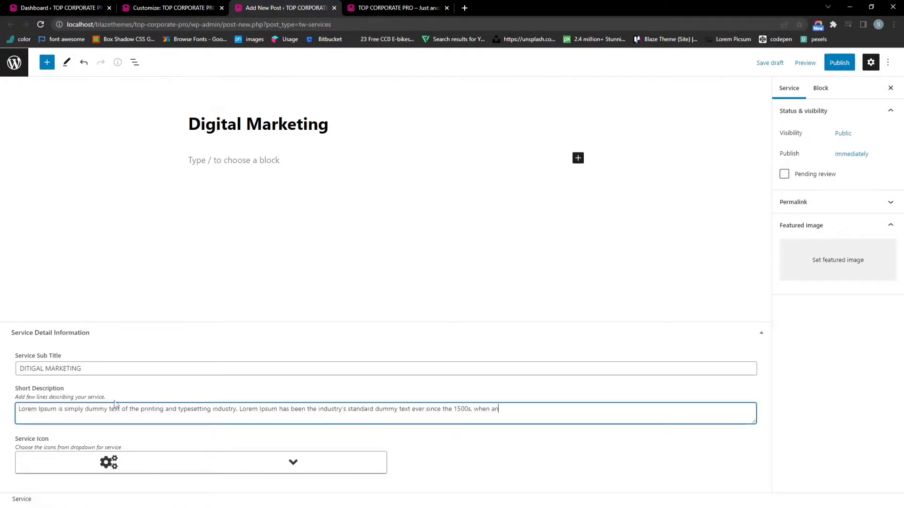
Choose the bicycle Service Icon, publish the service and close the editor
left_click(292, 462)
scroll(311, 400, "down", 5)
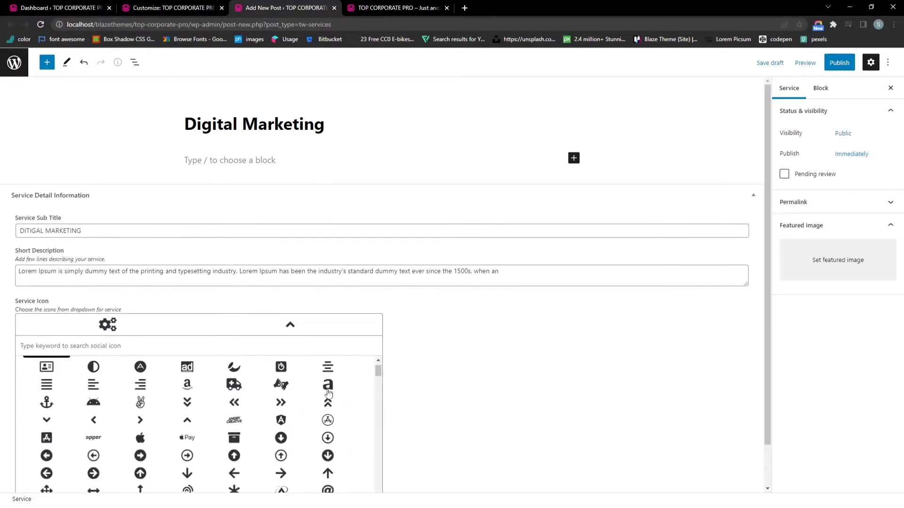
left_click(278, 399)
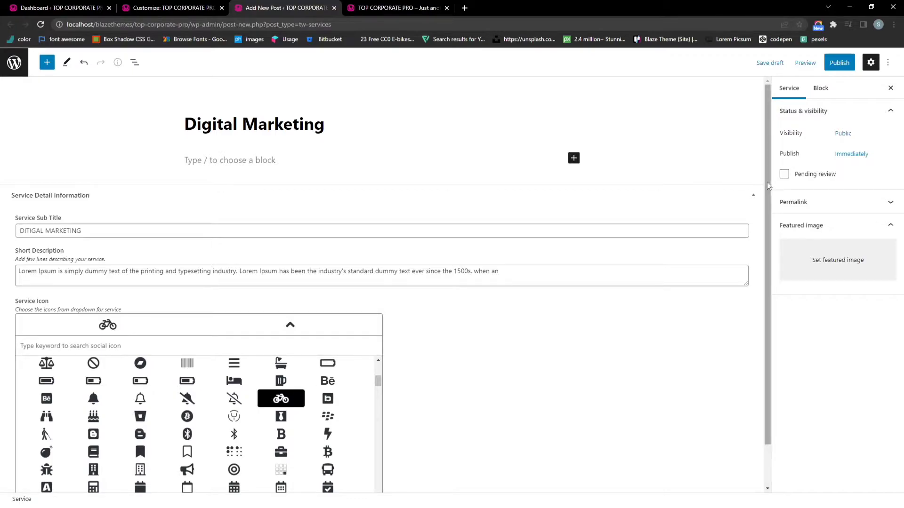
left_click(838, 63)
left_click(808, 62)
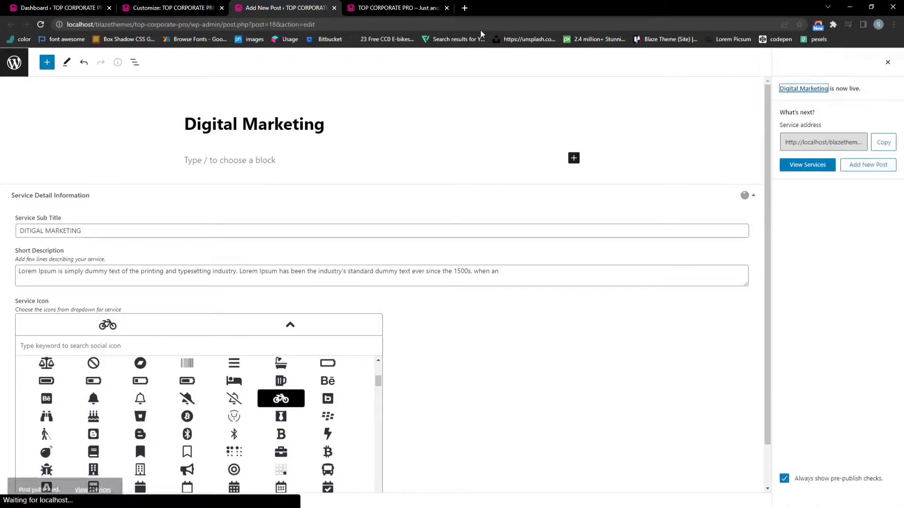
left_click(334, 7)
Reload the Customizer and check the Digital Marketing card on the front page
left_click(202, 25)
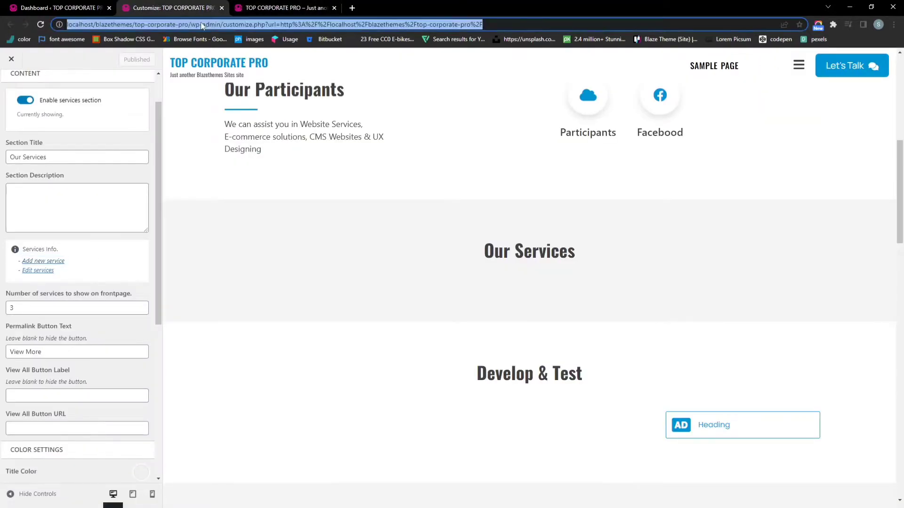
key("Return")
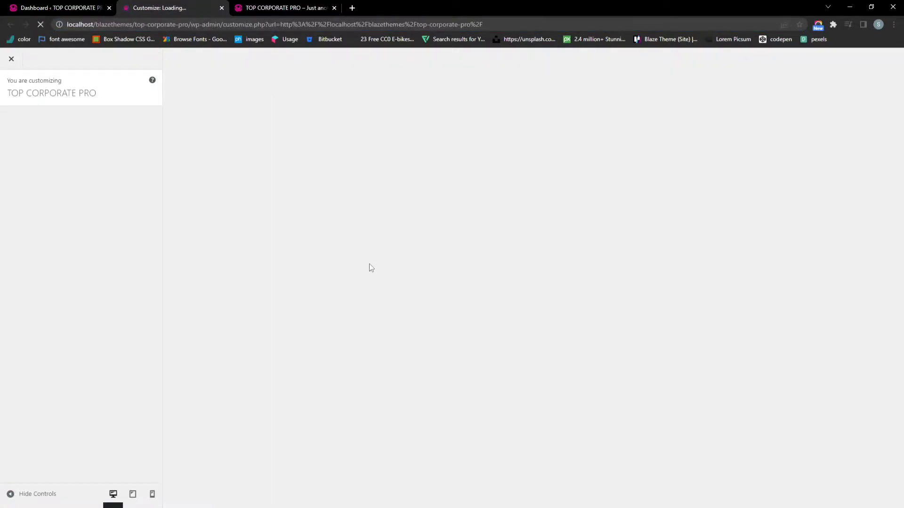
left_click(260, 8)
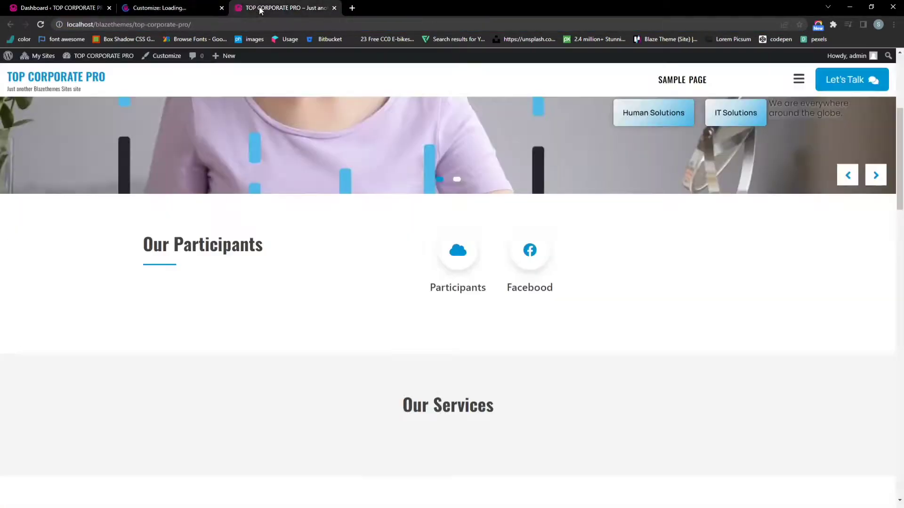
scroll(405, 240, "down", 3)
scroll(411, 256, "down", 3)
scroll(338, 245, "up", 2)
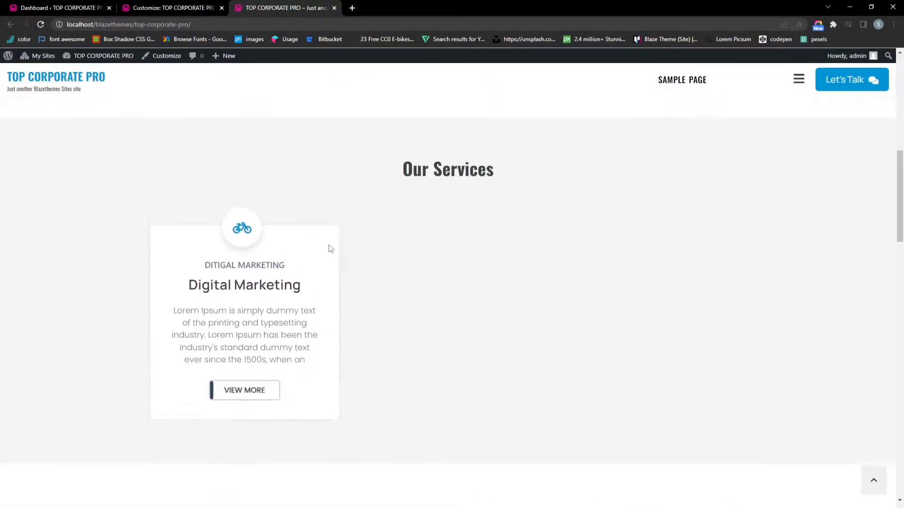
left_click(209, 5)
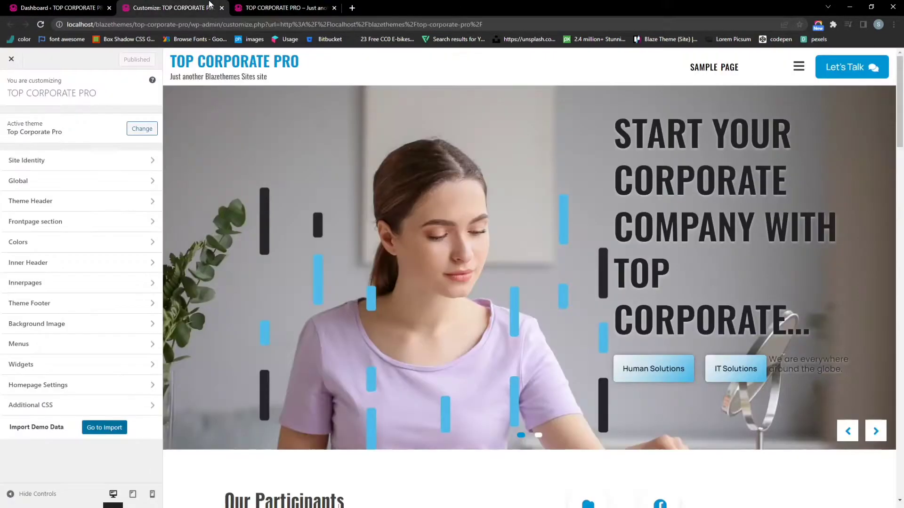
Review the Services Section settings, then return to the Frontpage section list
left_click(80, 222)
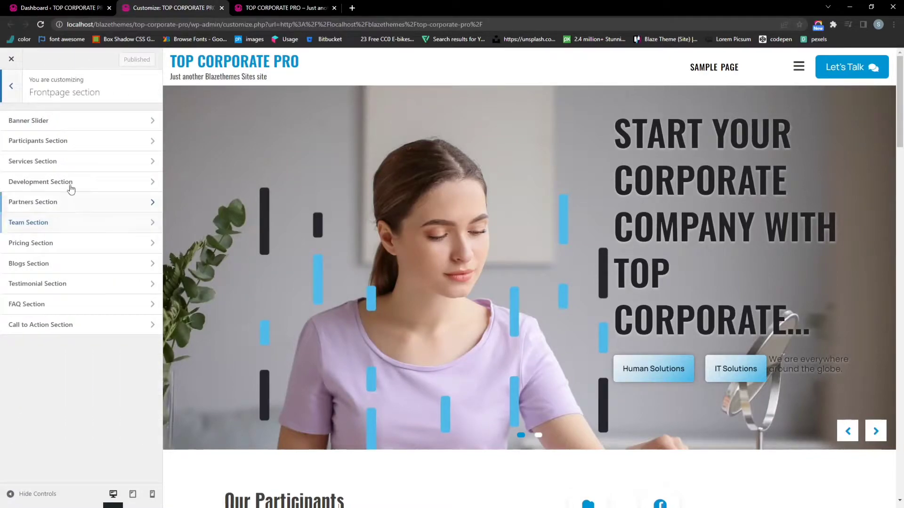
left_click(64, 165)
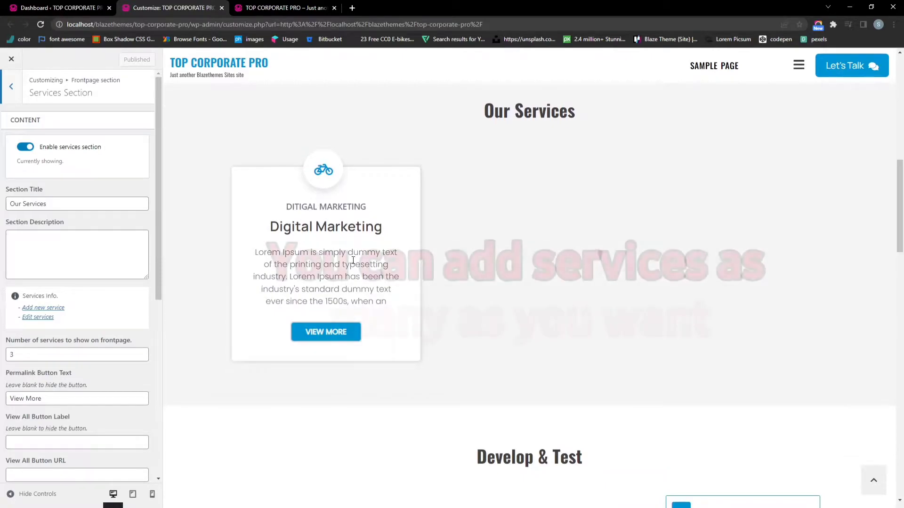
scroll(167, 360, "down", 1)
scroll(99, 295, "down", 1)
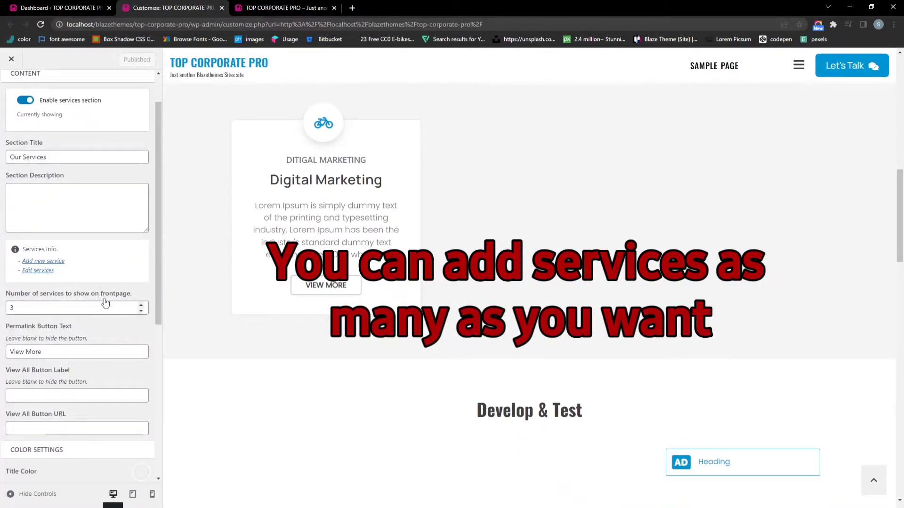
scroll(104, 302, "down", 4)
scroll(524, 306, "up", 3)
scroll(520, 301, "down", 4)
scroll(471, 287, "down", 2)
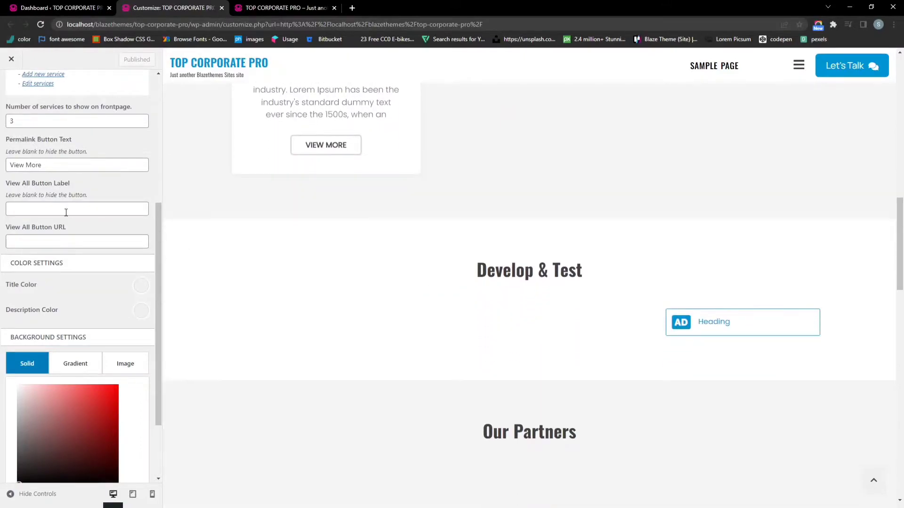
scroll(66, 212, "up", 5)
left_click(12, 88)
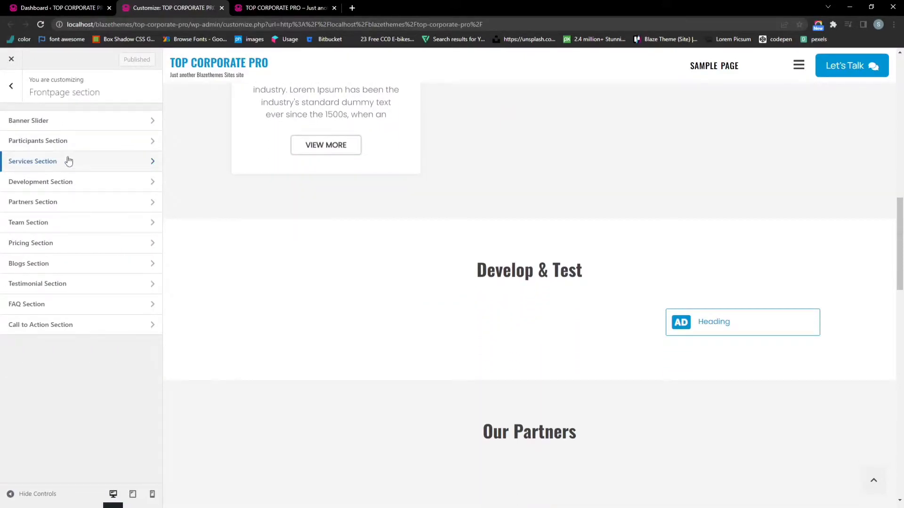
Insert the man-with-laptop image into the Development Section item's content
left_click(73, 187)
scroll(115, 216, "down", 2)
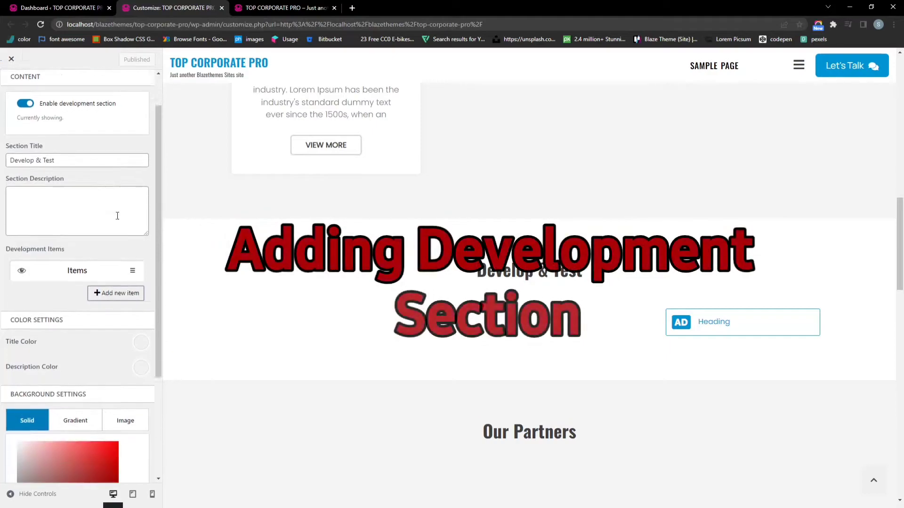
left_click(78, 221)
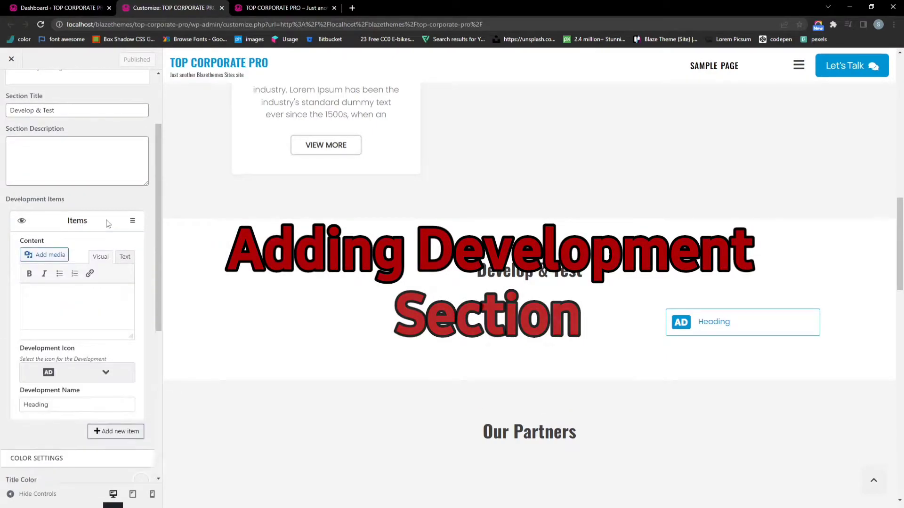
left_click(44, 256)
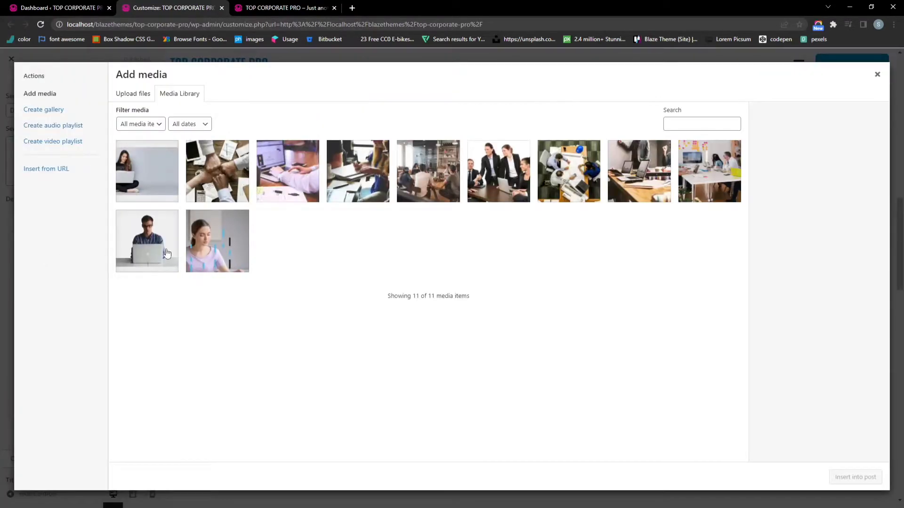
left_click(136, 246)
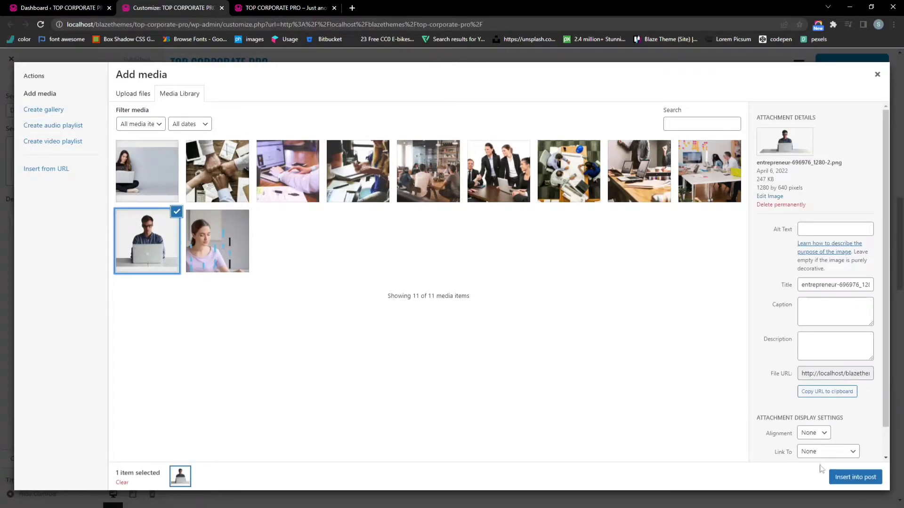
left_click(853, 477)
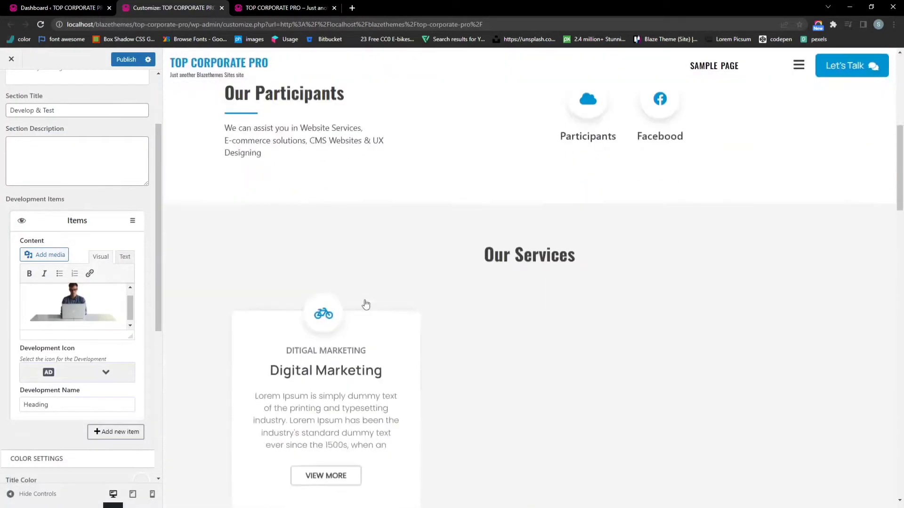
Paste a Lorem Ipsum Section Description for Develop & Test and publish
scroll(365, 304, "down", 2)
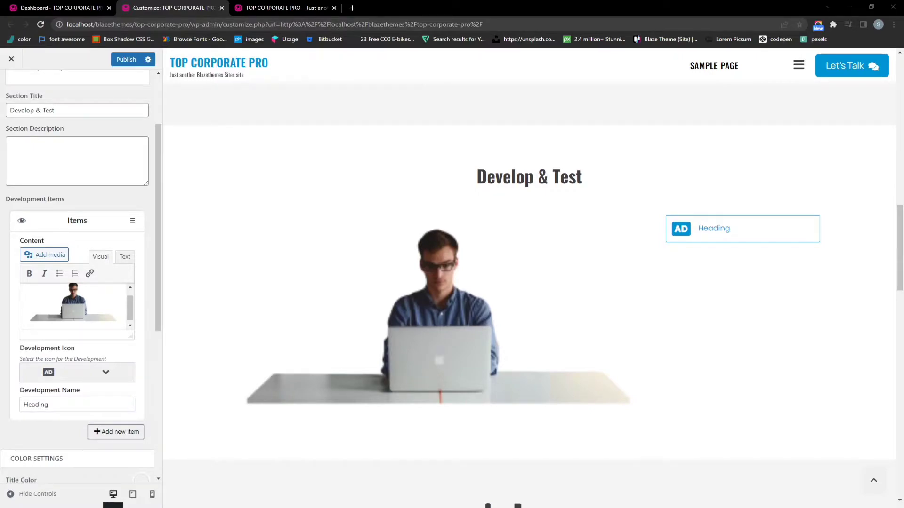
scroll(41, 195, "up", 1)
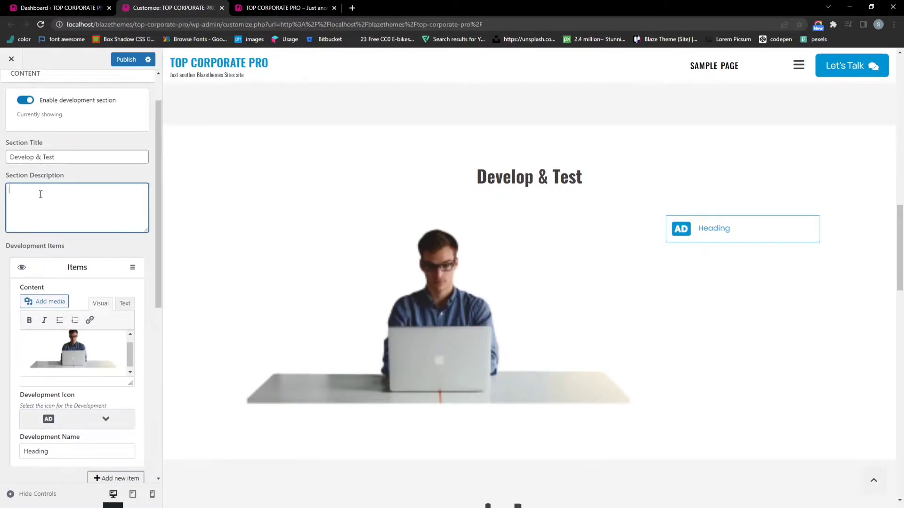
type("Lorem Ipsum is simply dummy text of the printing and typesetting industry. Lorem Ipsum has been the industry's standard dummy text ever since the 1500s")
scroll(94, 265, "down", 1)
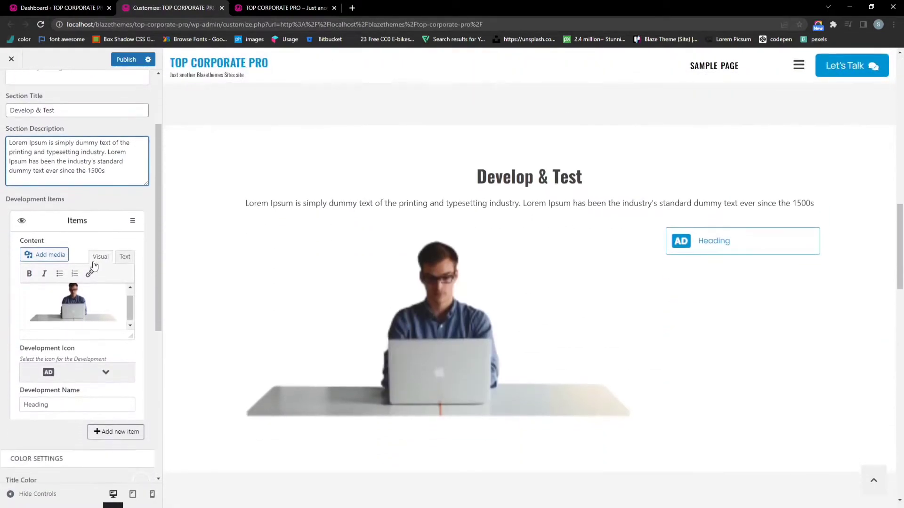
left_click(124, 60)
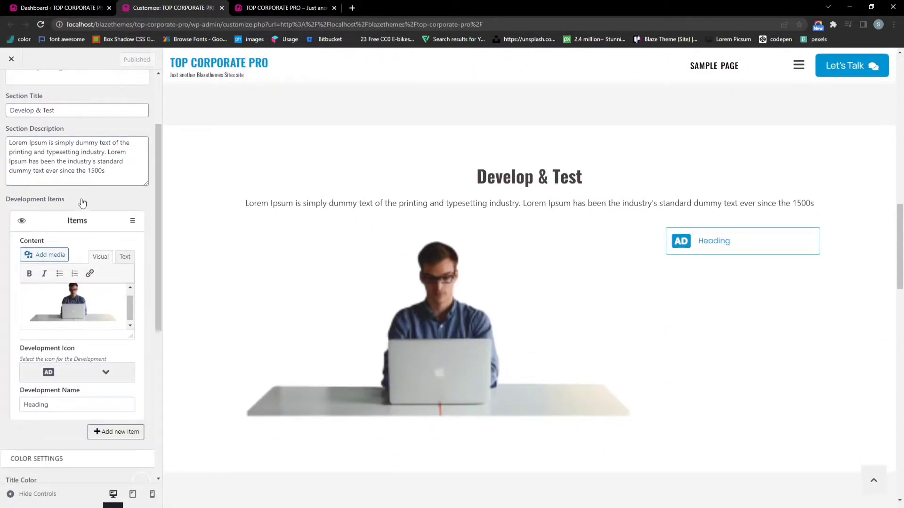
Pick a new icon for the Heading item in the Development Section
left_click(98, 382)
scroll(77, 312, "down", 3)
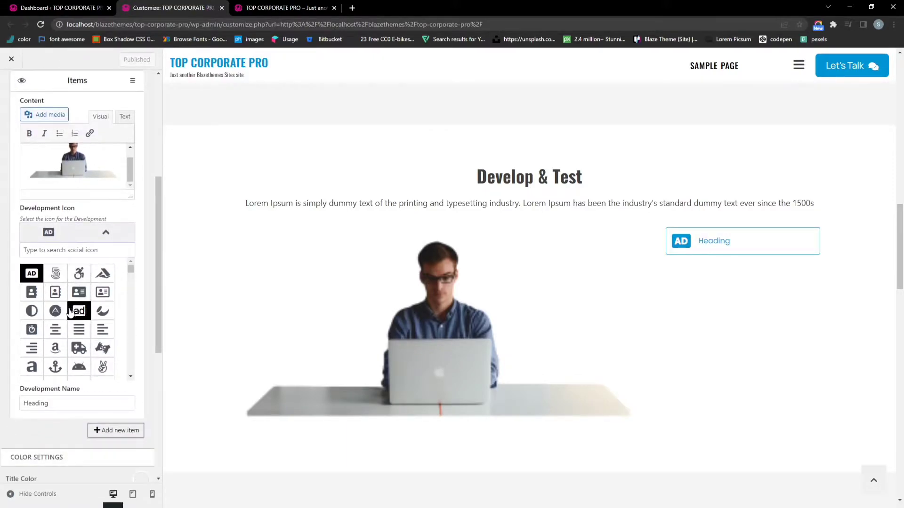
left_click(32, 293)
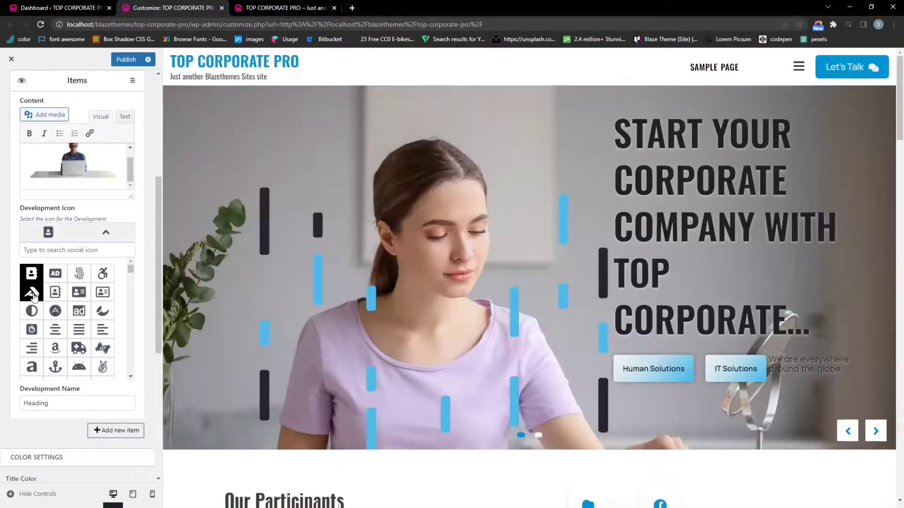
left_click(33, 296)
scroll(292, 206, "down", 15)
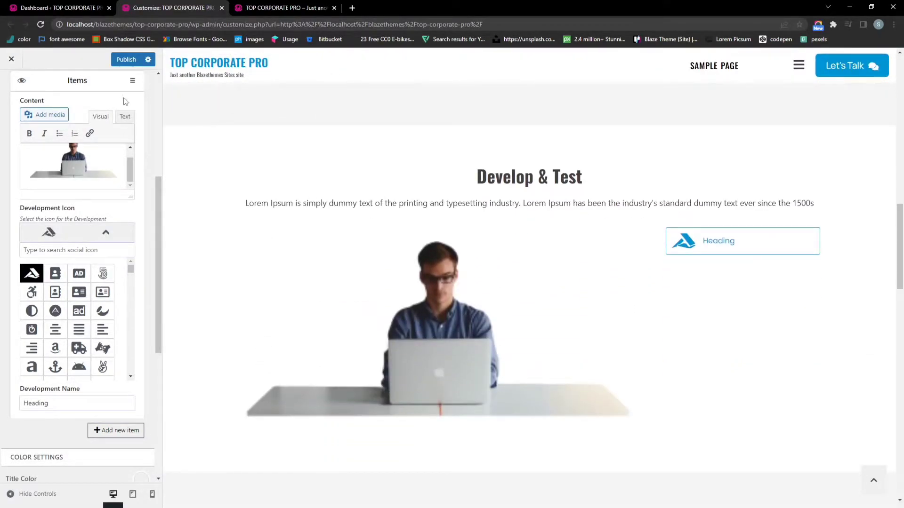
Reload the live front page to check the Develop & Test section
left_click(287, 8)
left_click(298, 23)
key("Return")
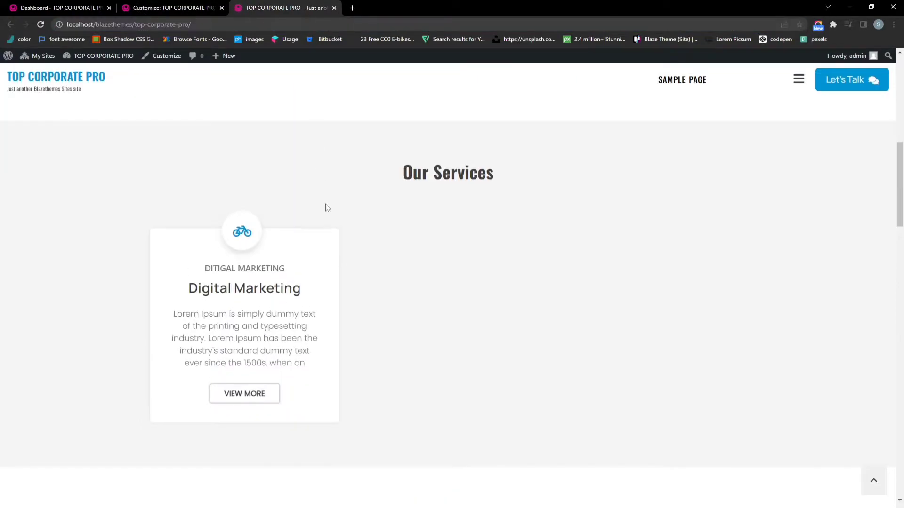
scroll(328, 207, "down", 8)
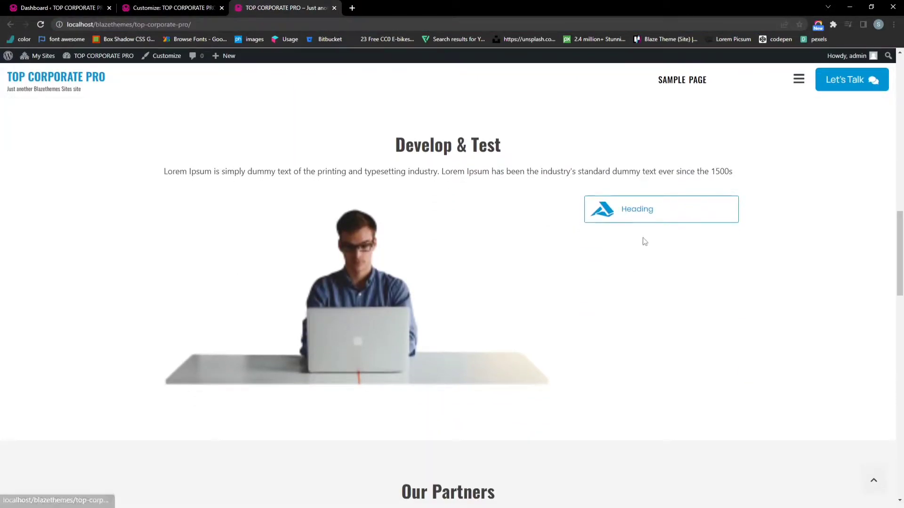
left_click_drag(288, 171, 670, 227)
left_click(670, 228)
Return to the Customizer's front-page sections list
left_click(180, 8)
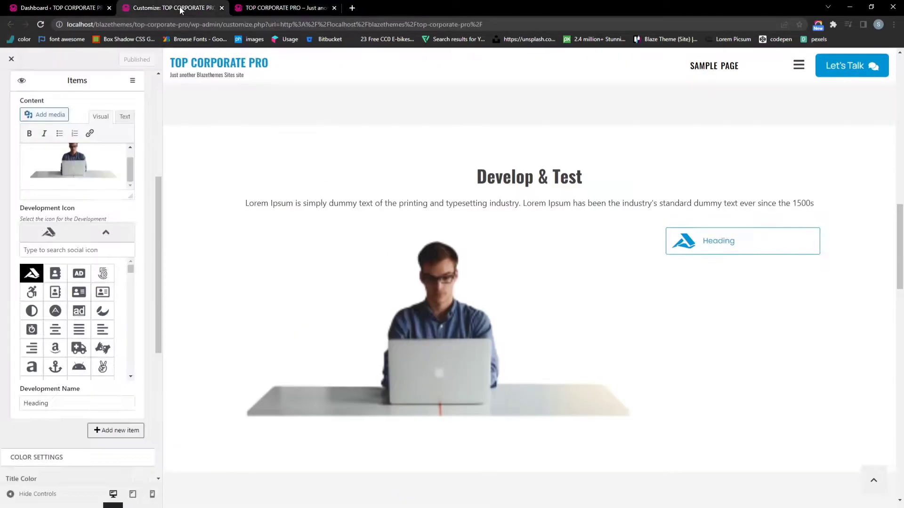
scroll(325, 284, "down", 6)
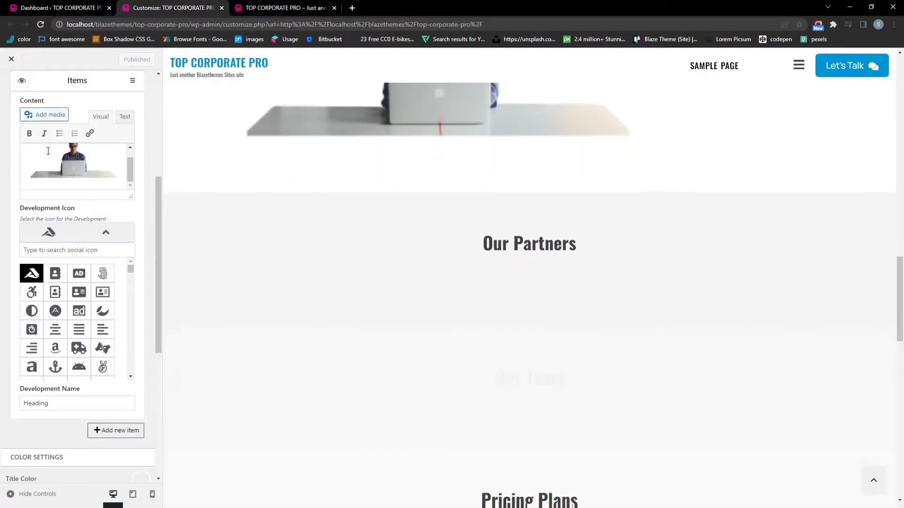
scroll(35, 148, "up", 1)
scroll(35, 147, "up", 5)
left_click(11, 86)
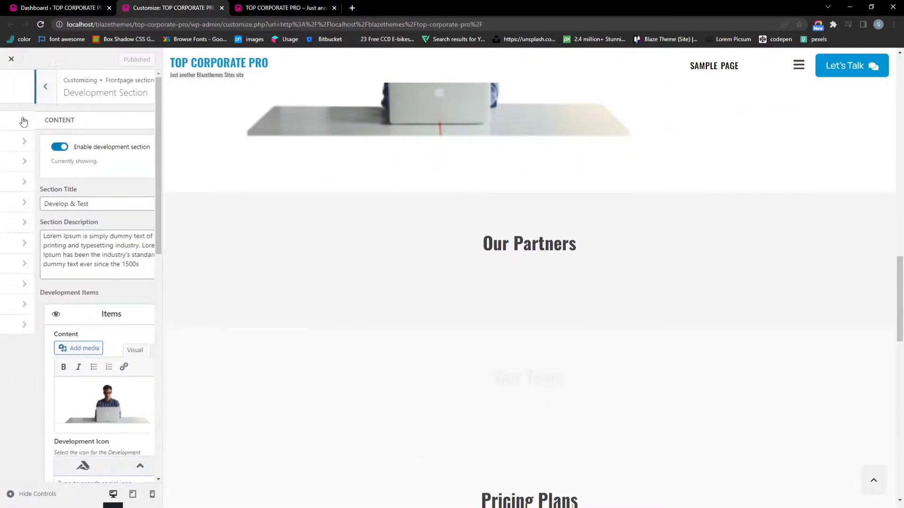
scroll(294, 287, "down", 1)
Open Our Partners and set the TikTok image as the first partner logo
left_click(45, 208)
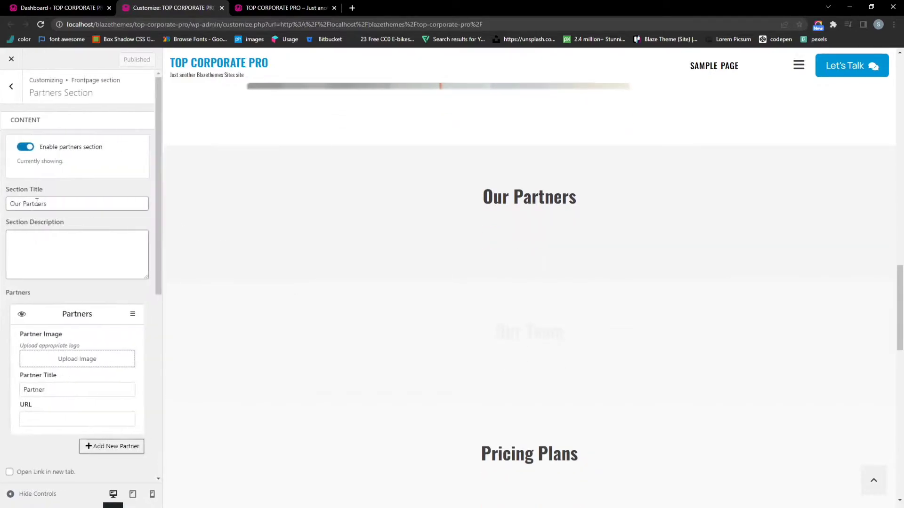
scroll(115, 275, "down", 1)
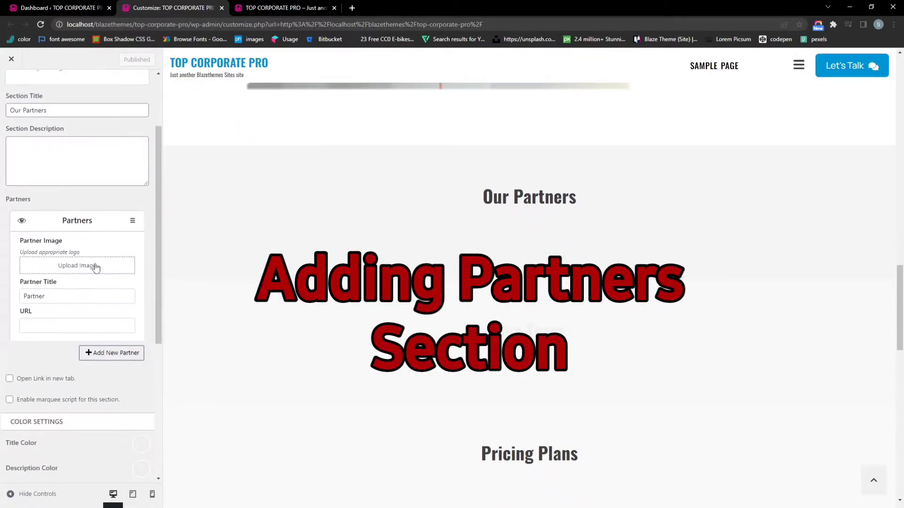
left_click(82, 266)
left_click(96, 190)
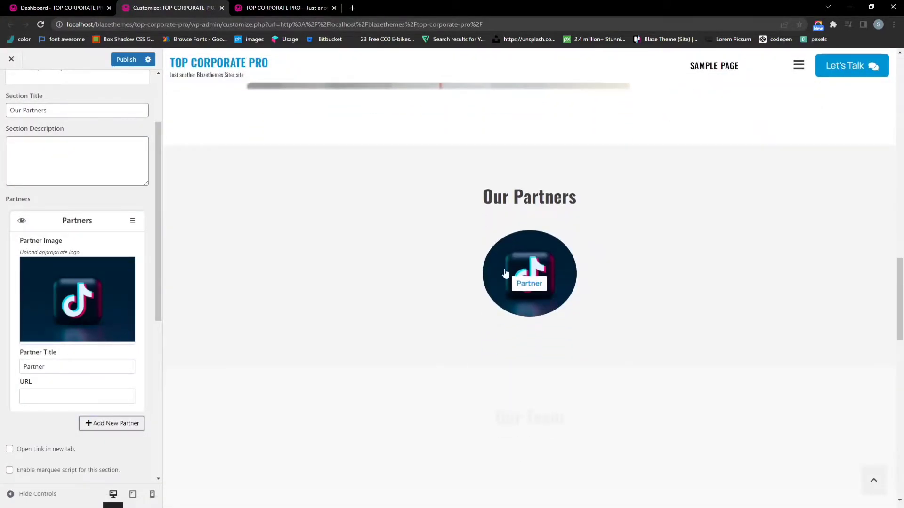
scroll(333, 266, "down", 1)
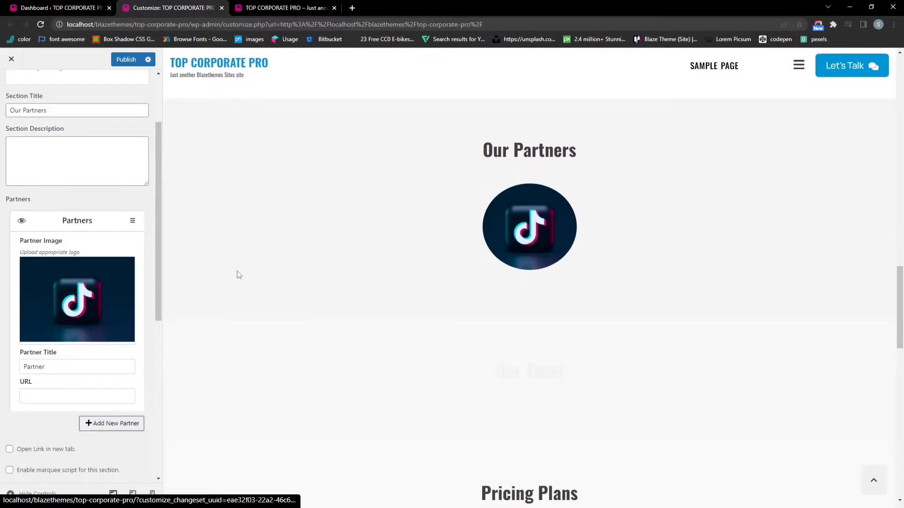
left_click(81, 222)
Add a second partner with the Twitter image as its logo
left_click(117, 247)
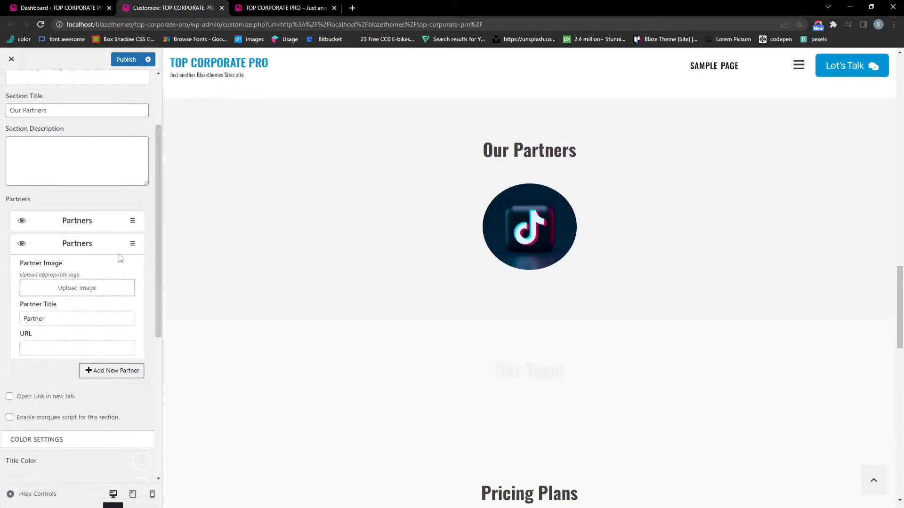
left_click(73, 287)
left_click(70, 177)
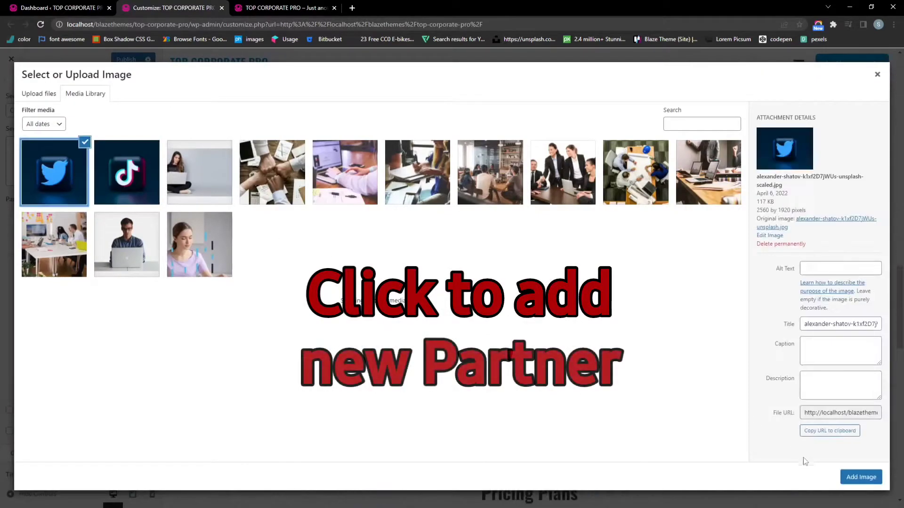
left_click(861, 477)
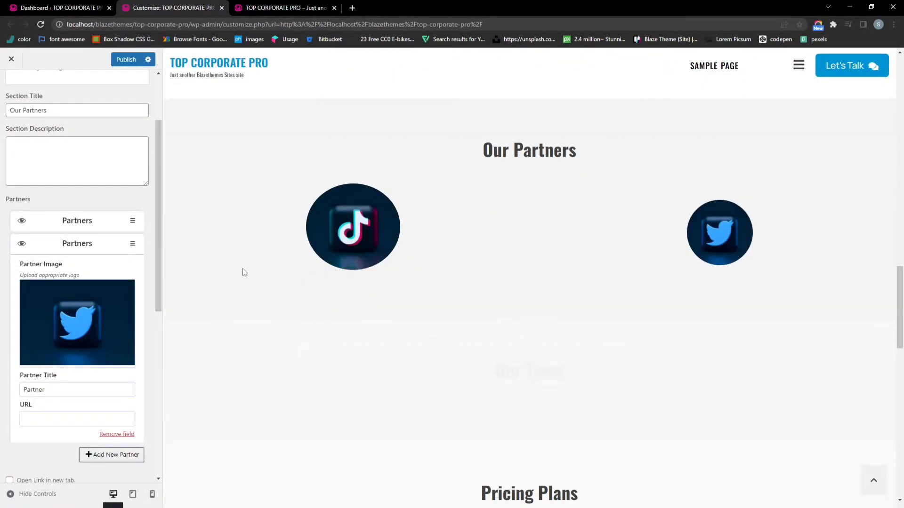
scroll(85, 222, "down", 1)
left_click(66, 197)
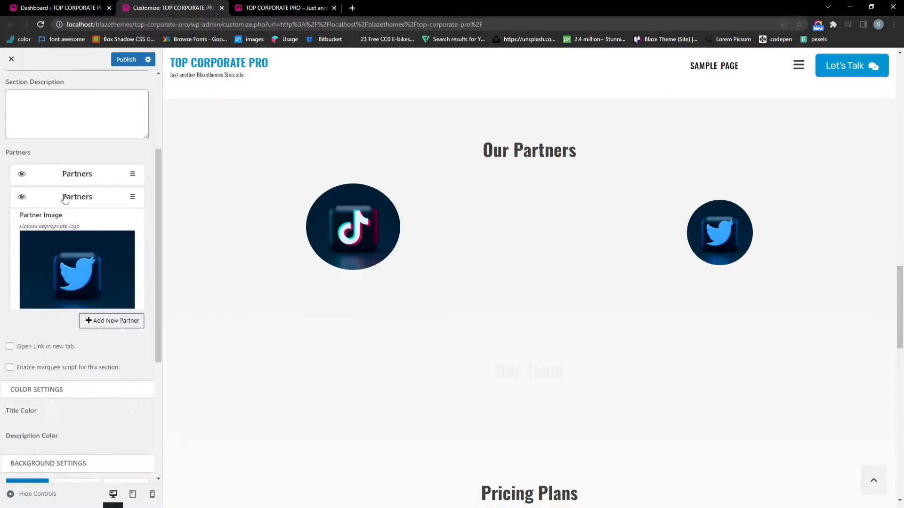
Enable the marquee script for the partner logos and reload the live site
scroll(73, 219, "down", 1)
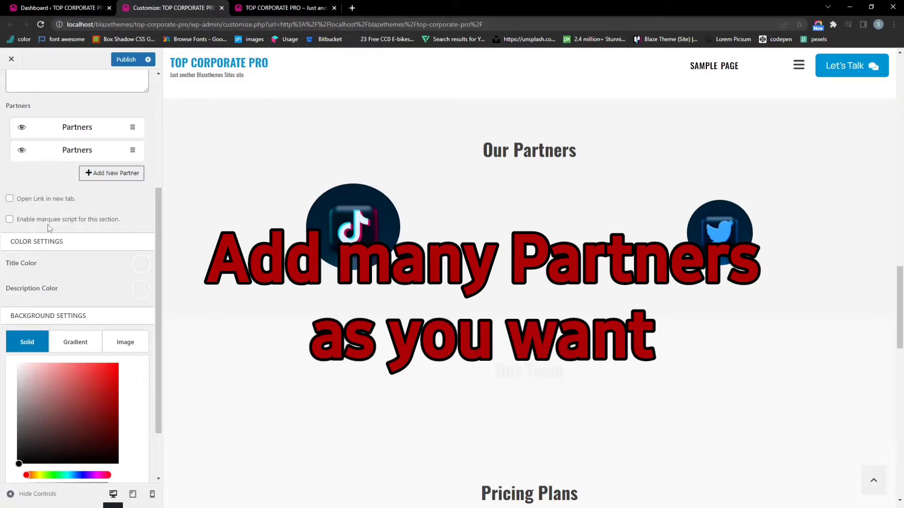
left_click(33, 220)
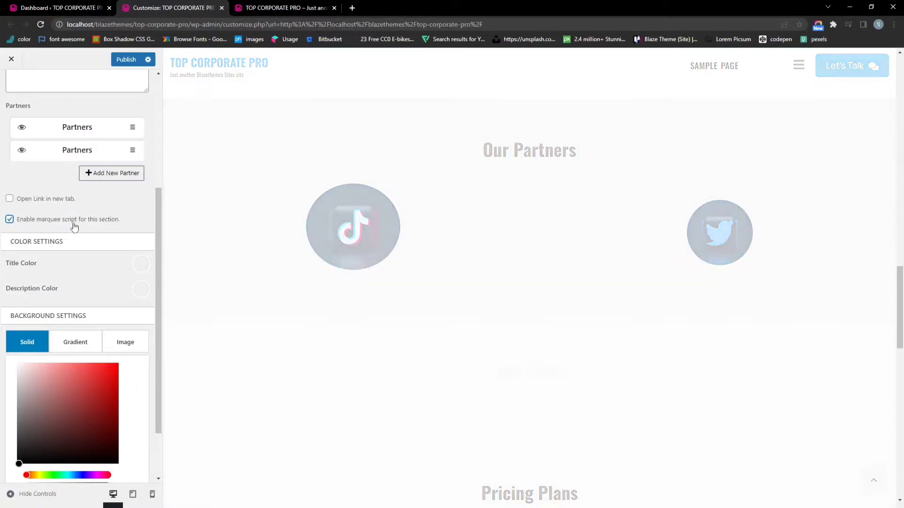
scroll(83, 223, "down", 1)
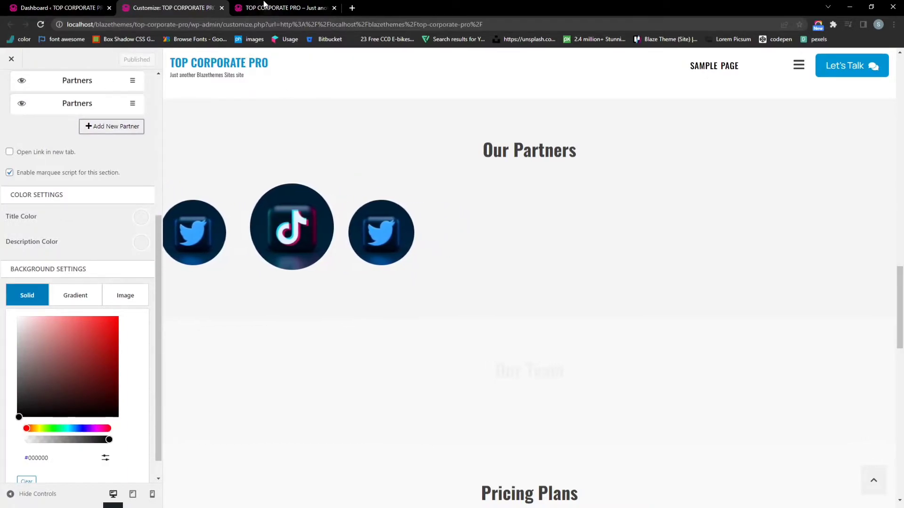
left_click(264, 7)
left_click(294, 21)
key("Return")
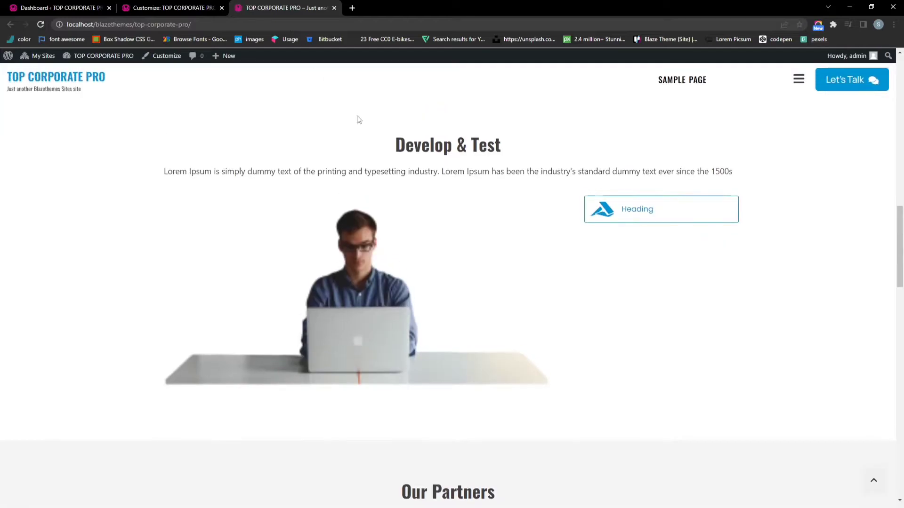
Scroll the live site down to check the scrolling partner logos
scroll(528, 231, "down", 1)
scroll(528, 231, "down", 4)
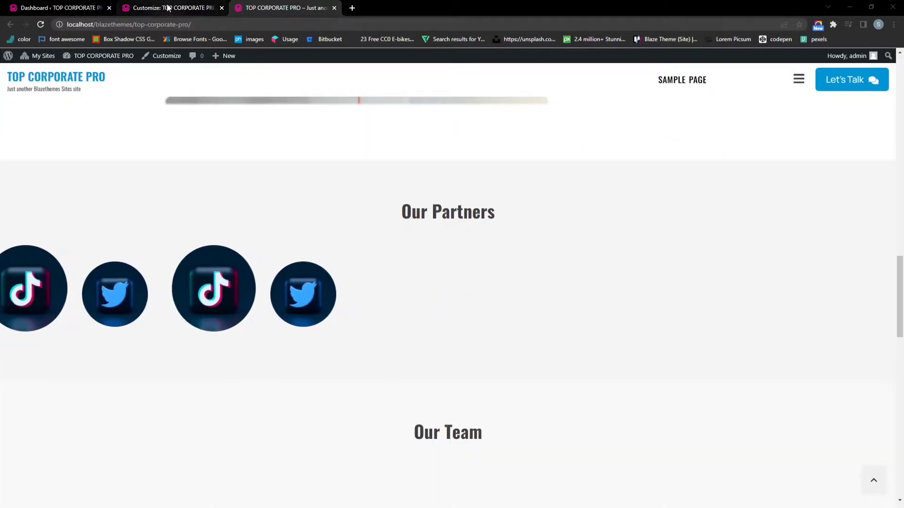
scroll(264, 163, "down", 5)
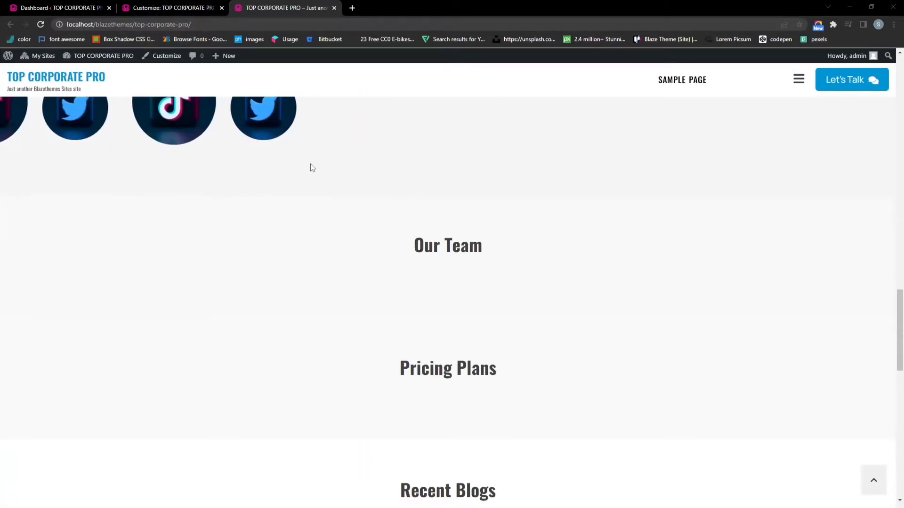
Back in the Customizer, open Team Section to view its three members
left_click(200, 6)
scroll(28, 189, "up", 5)
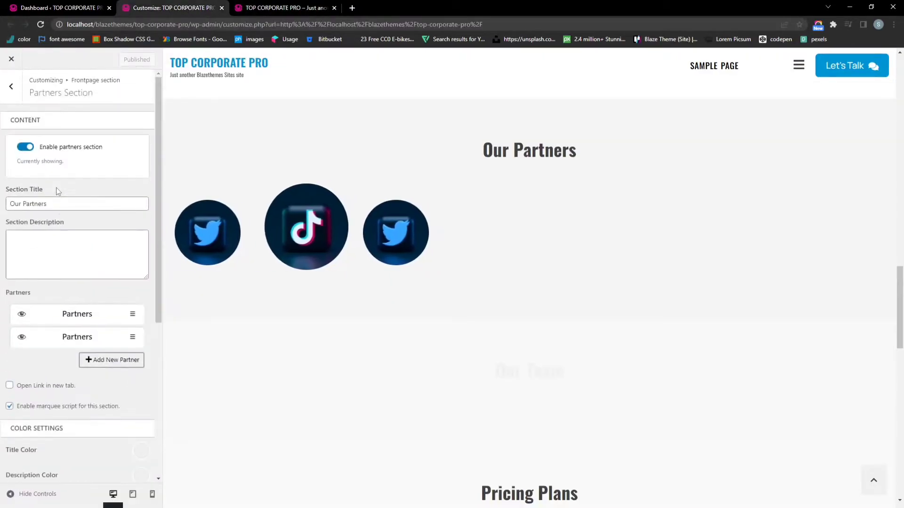
left_click(11, 86)
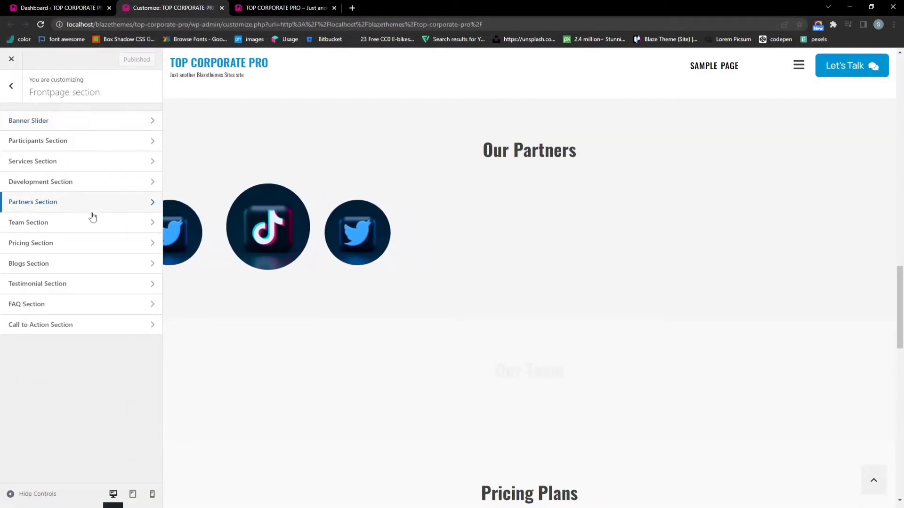
left_click(75, 225)
scroll(250, 256, "down", 3)
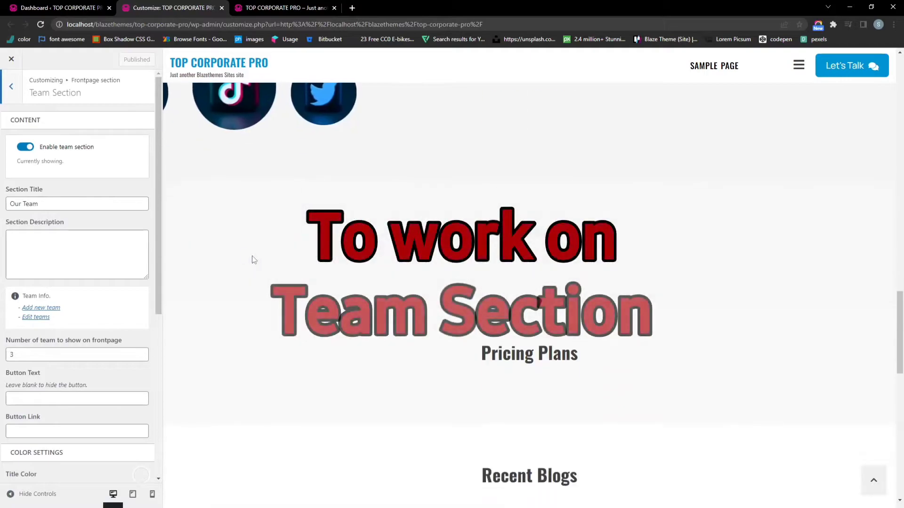
scroll(56, 231, "down", 1)
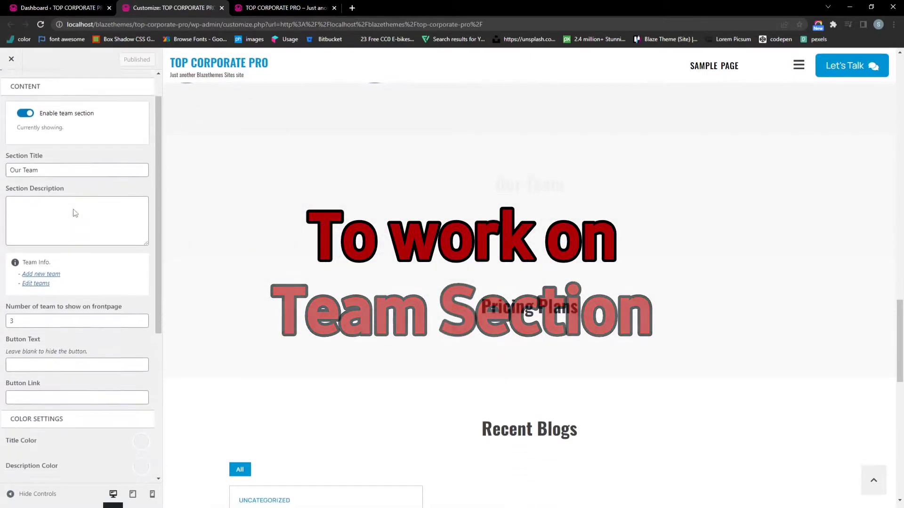
Start a new team member and paste the member's name as the title
left_click(51, 263)
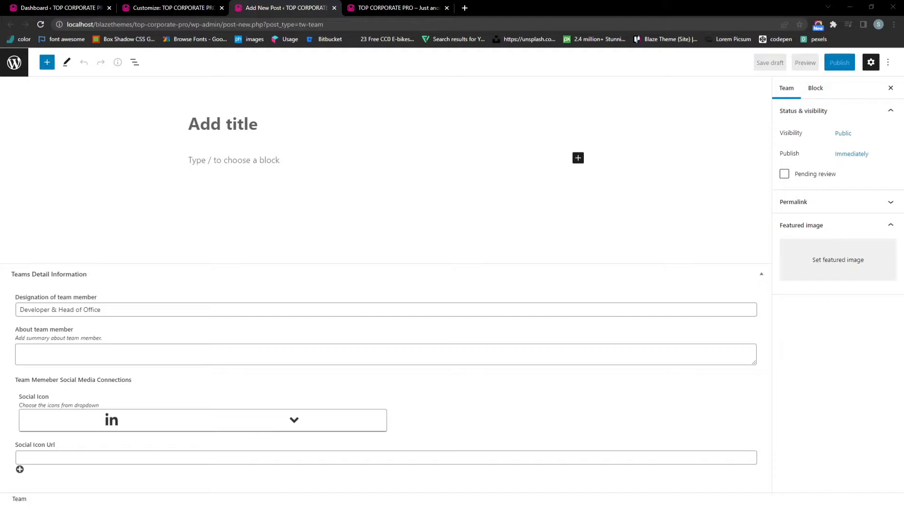
left_click(241, 116)
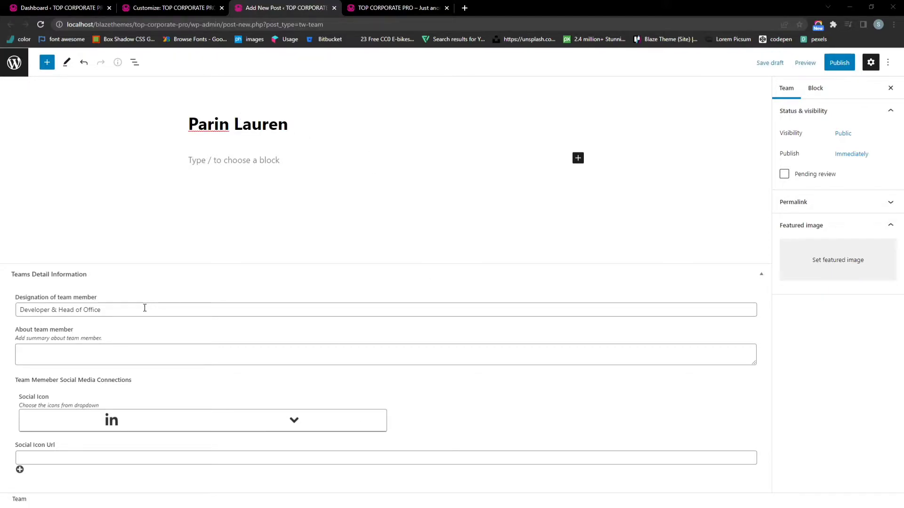
left_click_drag(144, 308, 22, 308)
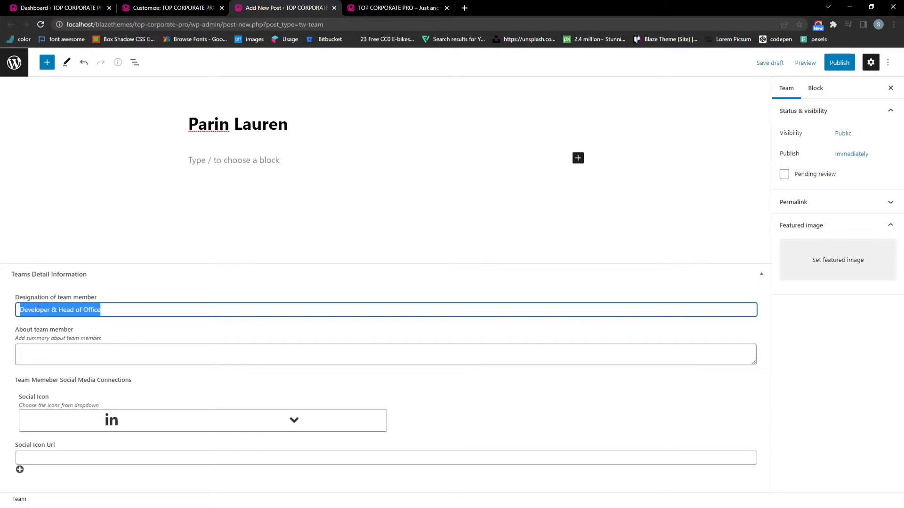
key("Right")
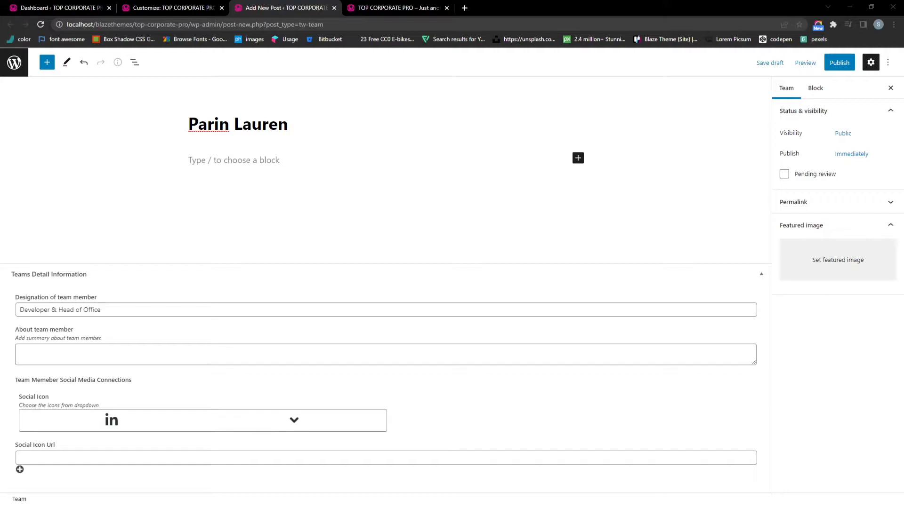
Paste the member's About summary and choose the contact-card social icon
left_click(63, 347)
type("Lorem Ipsum is simply dummy text of the printing and typesetting industry. Lorem Ipsum has been the industry's standard dummy text ever since the")
left_click(305, 420)
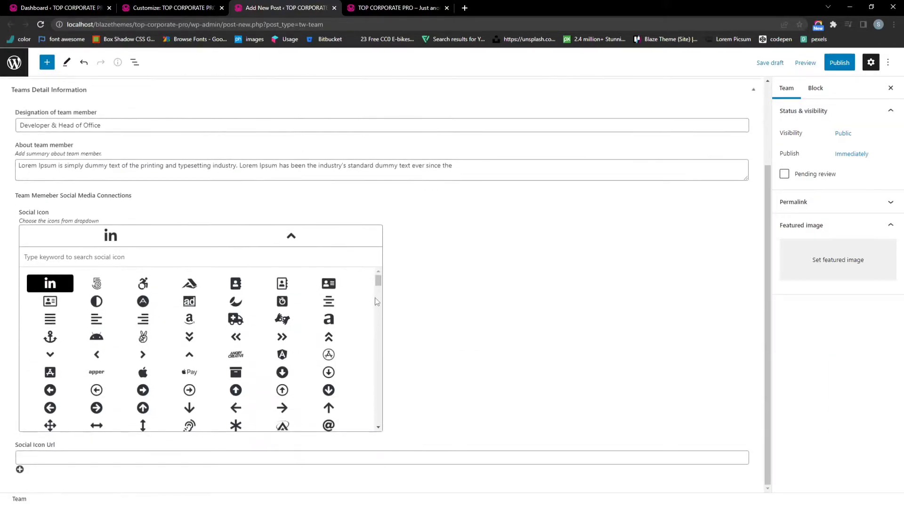
left_click(50, 302)
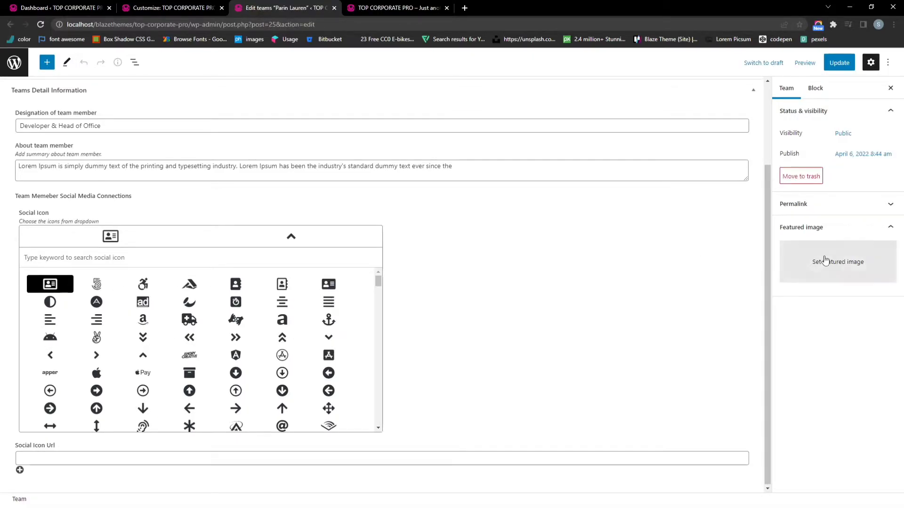
Set the man-at-laptop photo as featured image and update the member
left_click(825, 261)
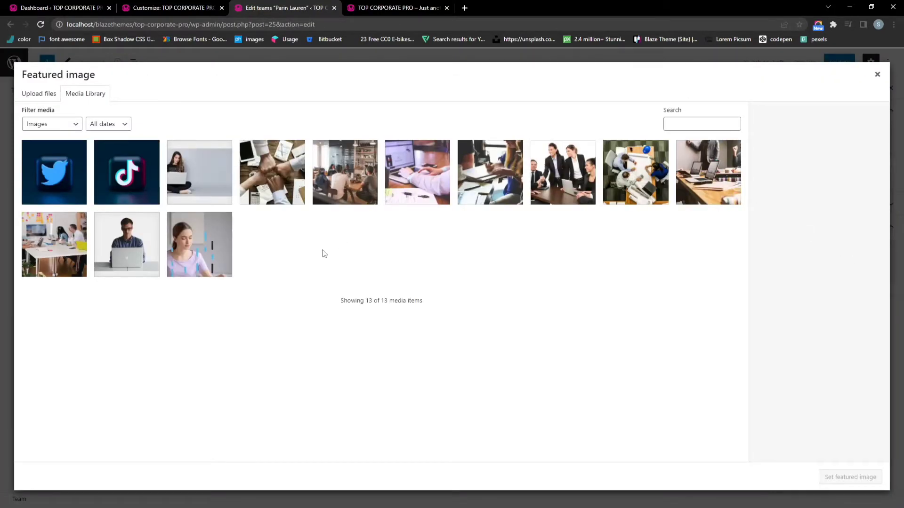
left_click(125, 254)
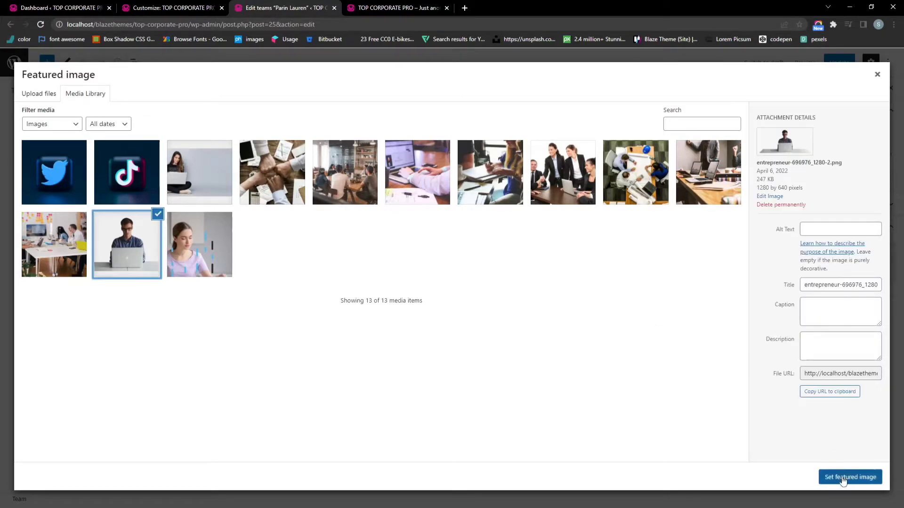
left_click(842, 477)
left_click(834, 63)
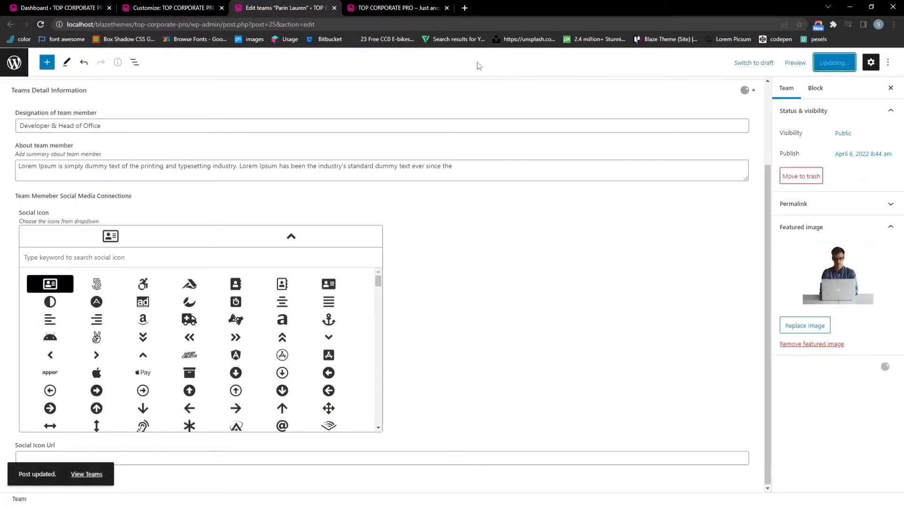
Reload the Customizer and the live homepage to show the new member
left_click(186, 9)
left_click(278, 24)
key("Return")
left_click(384, 5)
key("F5")
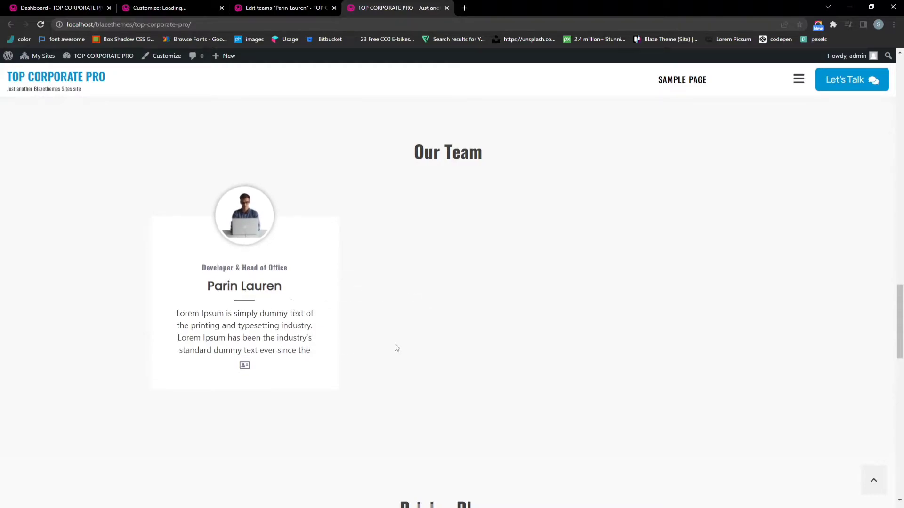
Scroll the homepage through Our Team to Pricing Plans to check the new card
scroll(450, 302, "up", 2)
scroll(404, 294, "down", 1)
scroll(413, 294, "down", 1)
scroll(250, 245, "down", 1)
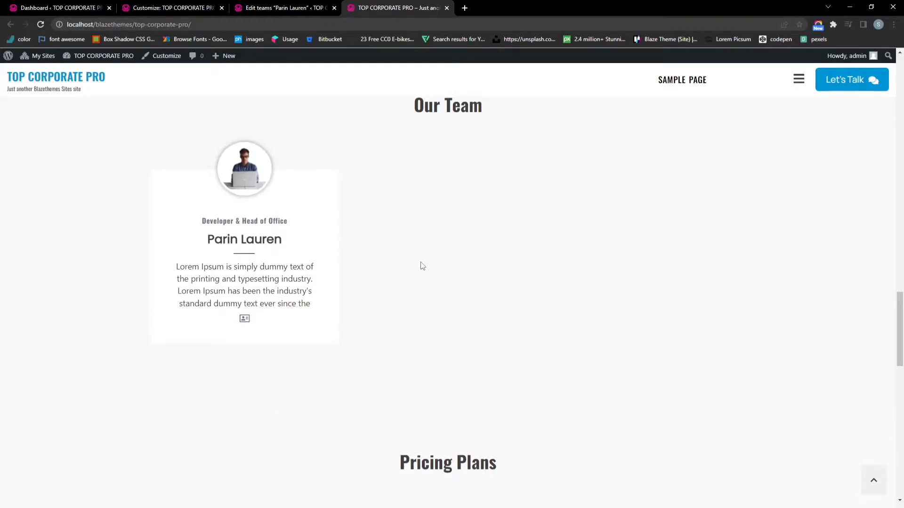
scroll(460, 214, "down", 4)
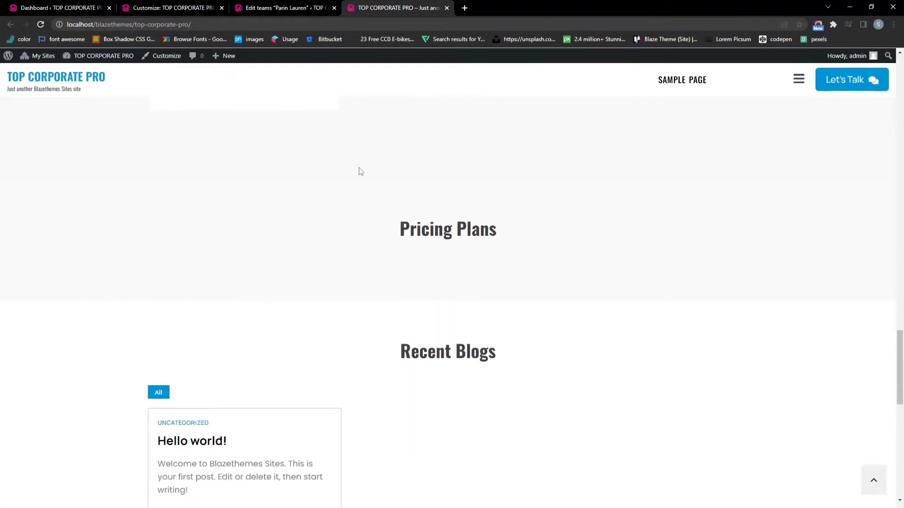
Close the team member editor tab and go back to the Customizer
left_click(336, 7)
left_click(334, 7)
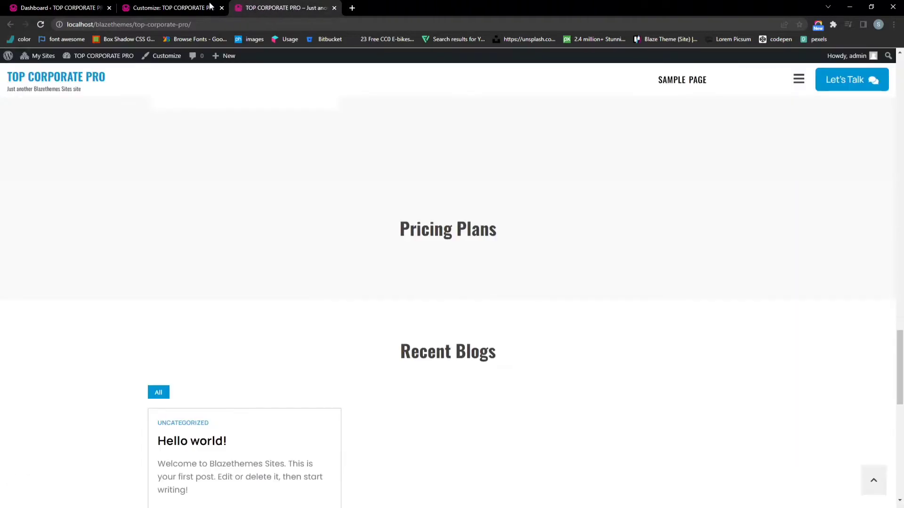
left_click(170, 8)
Open Frontpage section > Pricing Section and launch a new pricing editor tab
left_click(77, 223)
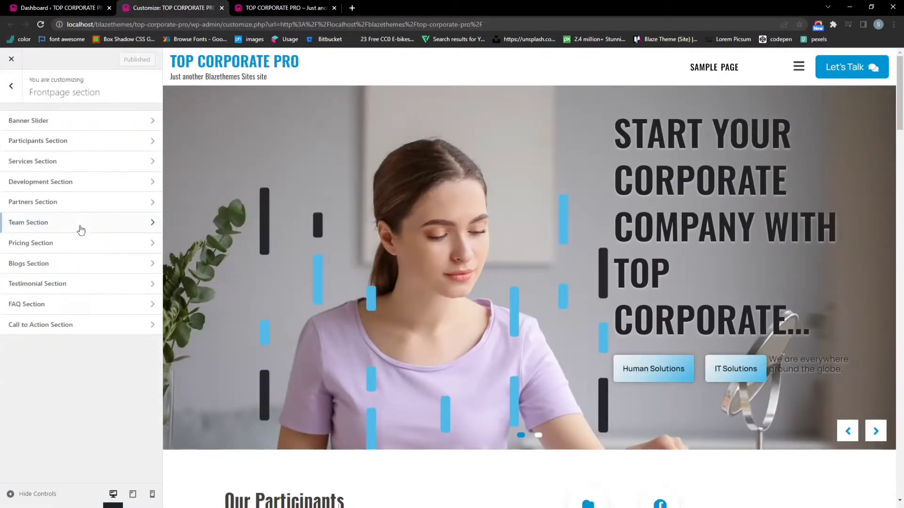
left_click(65, 248)
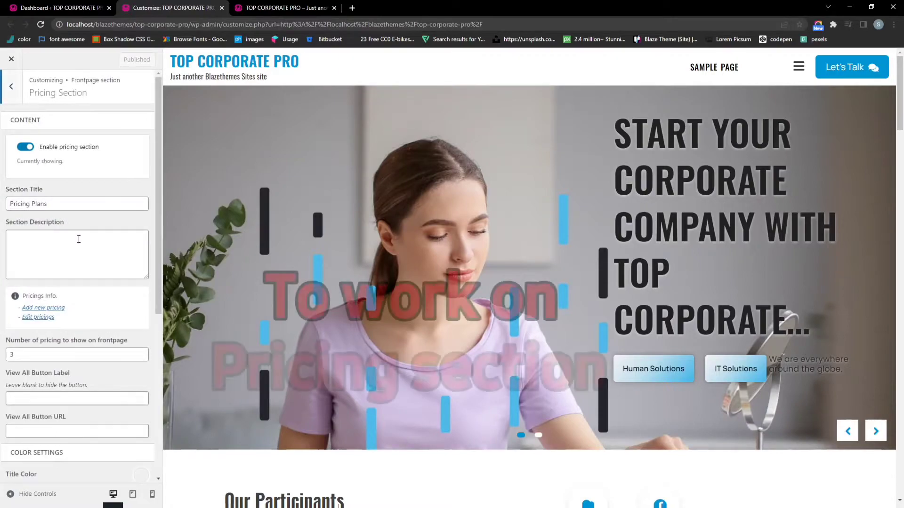
scroll(75, 240, "down", 2)
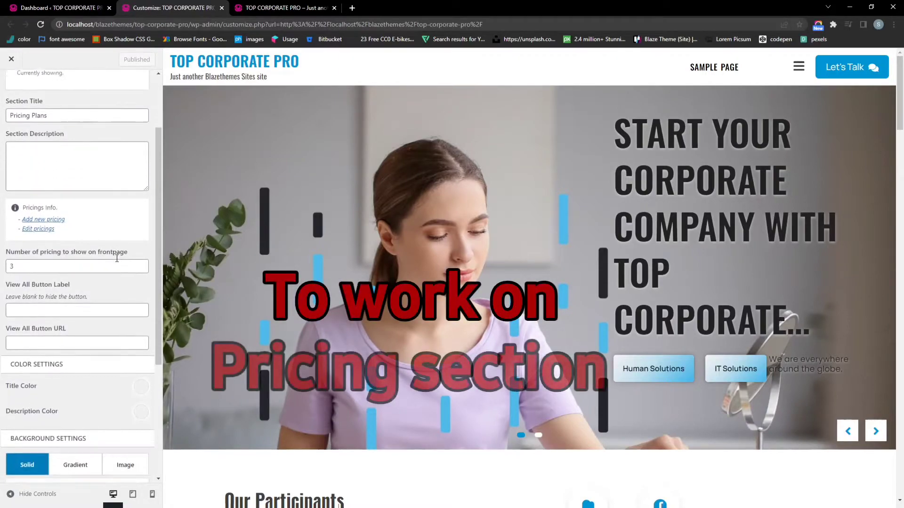
left_click(42, 215)
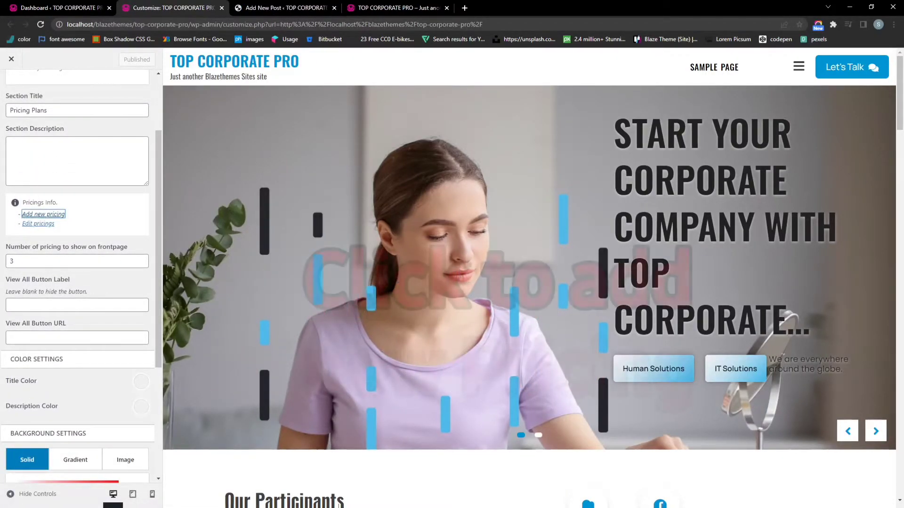
left_click(278, 9)
Title the plan 'Best Seller', set currency to 150 and pricing type Popular
left_click(284, 141)
type("Best Seller")
left_click(202, 295)
type("150")
left_click(89, 262)
left_click(66, 293)
Add feature rows including 'Up to 10GB Bandwidth' and '24 Hour support'
left_click(20, 404)
type("Up to 10GB Bandwidth")
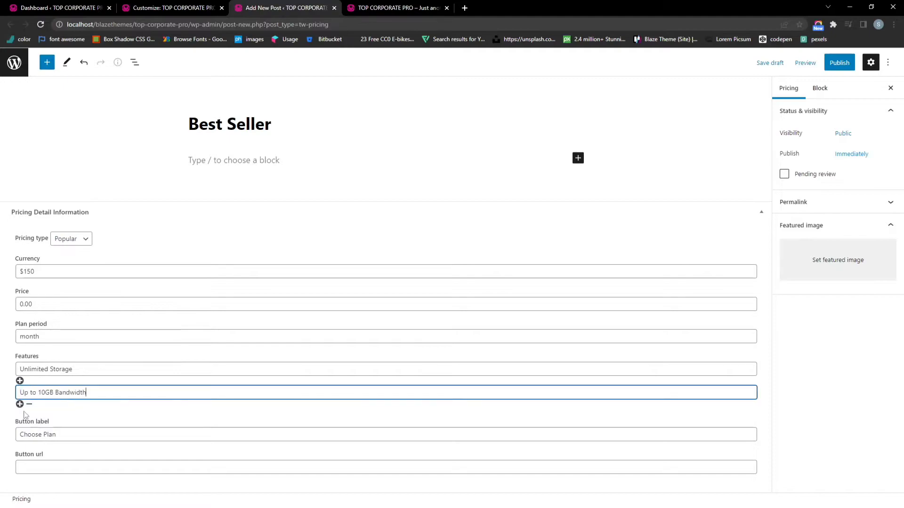
left_click(20, 404)
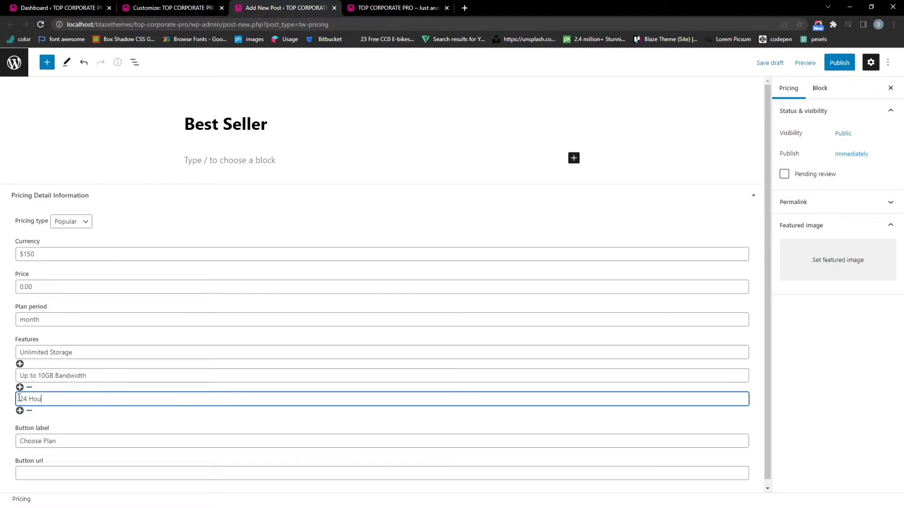
type("24 Hour support")
left_click(20, 410)
type("7 Days Money Back")
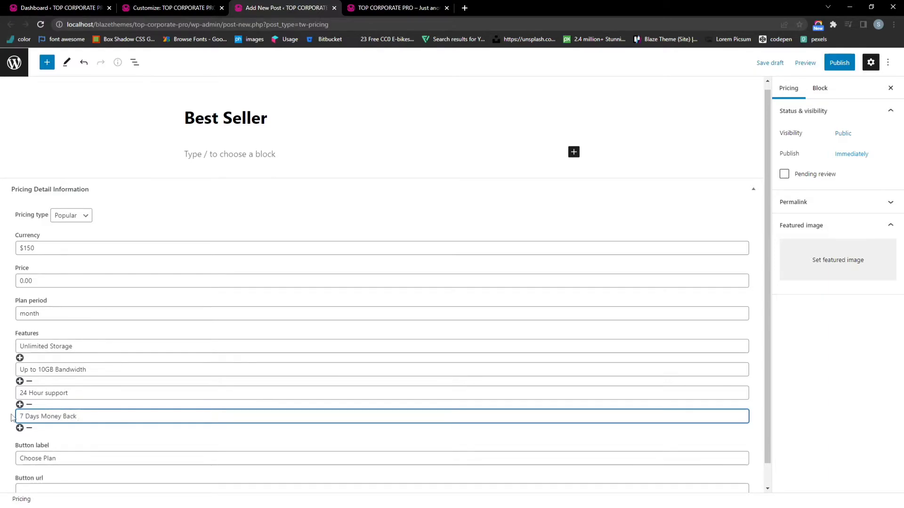
left_click(19, 428)
left_click_drag(94, 418, 18, 418)
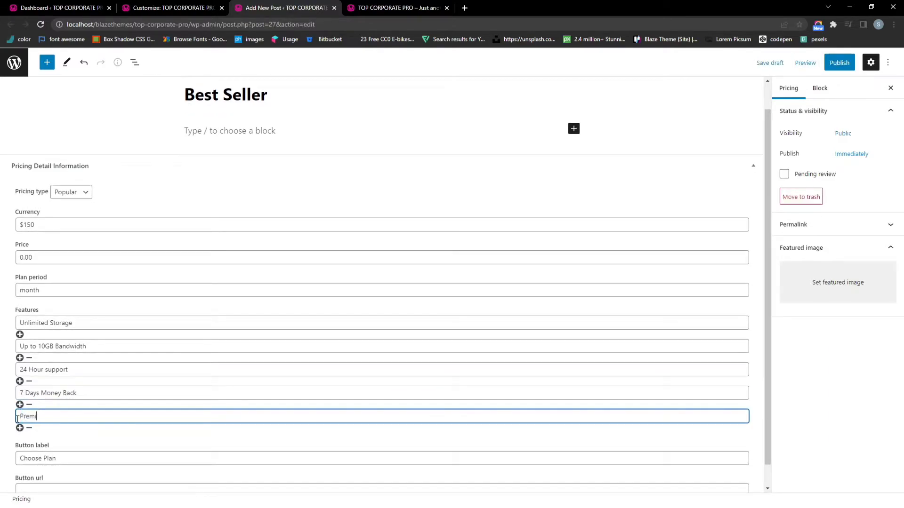
scroll(18, 418, "down", 1)
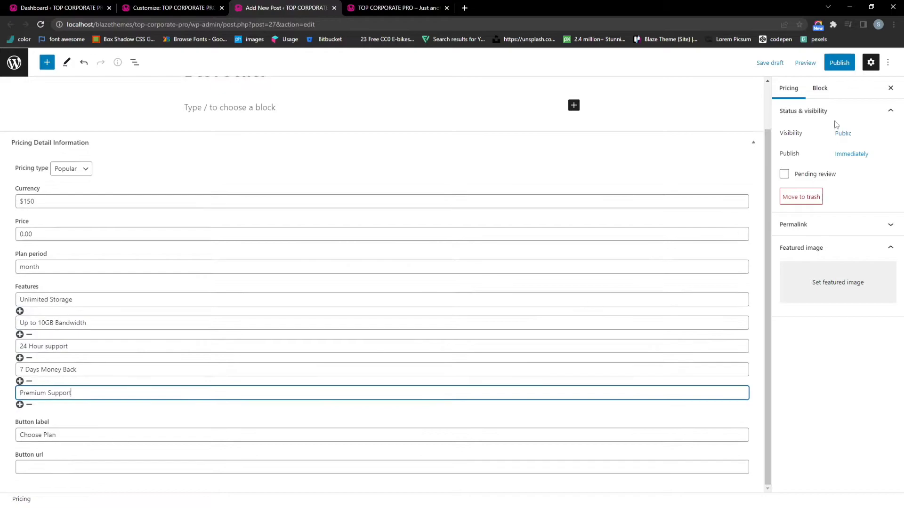
Publish the Best Seller plan and reload the live homepage to view it
left_click(840, 62)
left_click(809, 61)
left_click(383, 8)
left_click(384, 20)
key("Return")
scroll(371, 301, "down", 1)
scroll(372, 301, "down", 1)
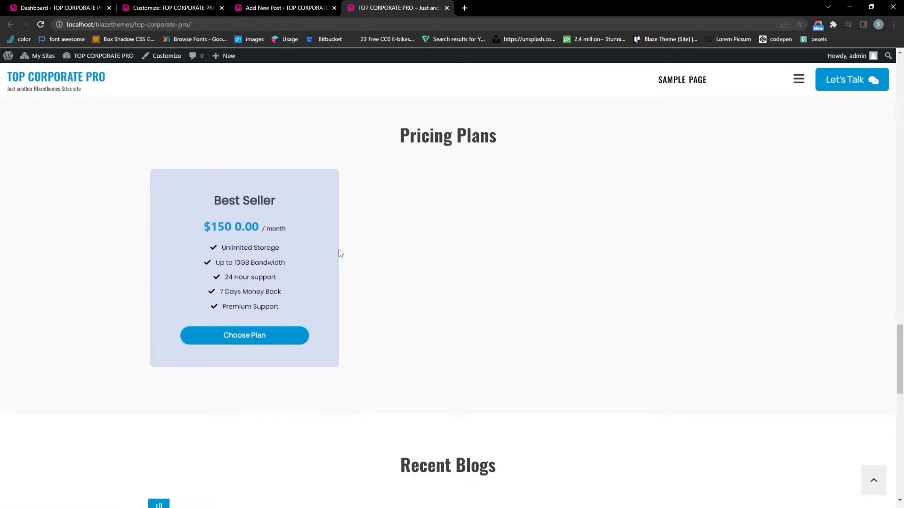
Close the pricing editor tab and reload the Customizer
left_click(314, 7)
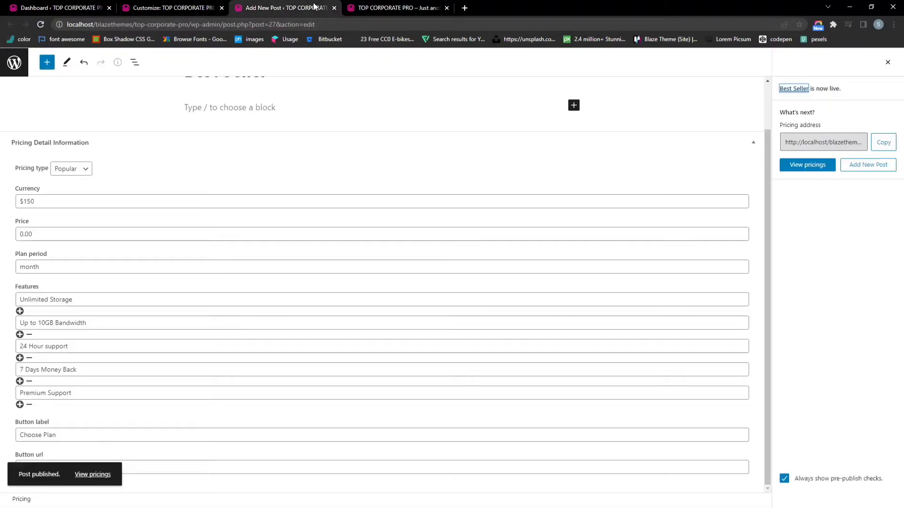
left_click(334, 8)
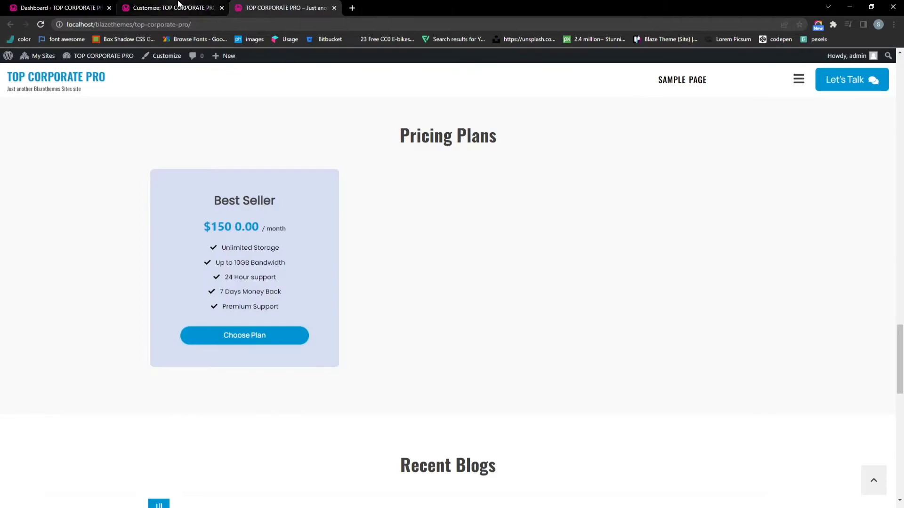
left_click(182, 6)
left_click(301, 25)
key("Return")
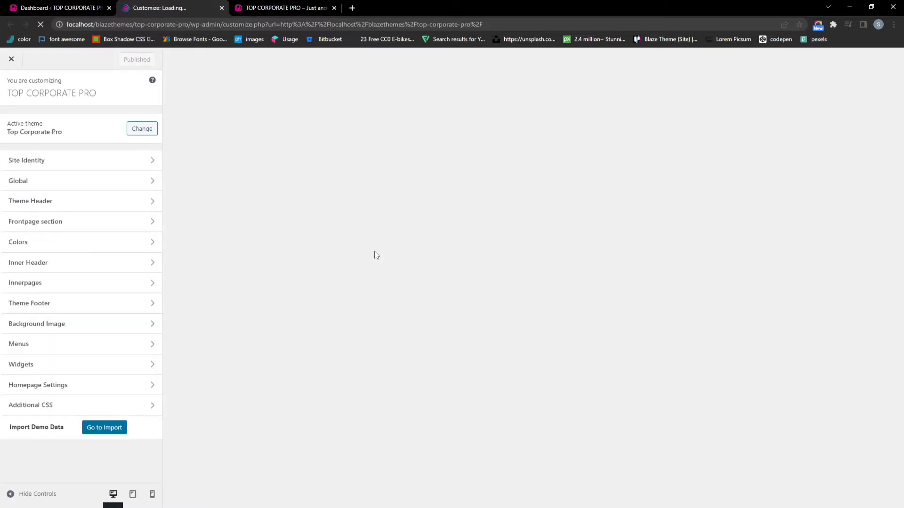
Scroll the preview to Our Team and Pricing Plans to confirm the Best Seller plan
scroll(379, 253, "down", 10)
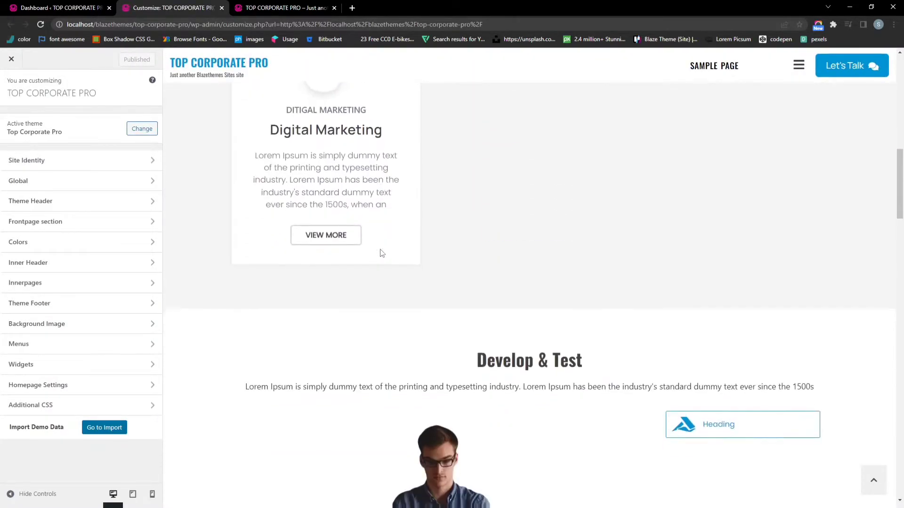
scroll(381, 253, "down", 10)
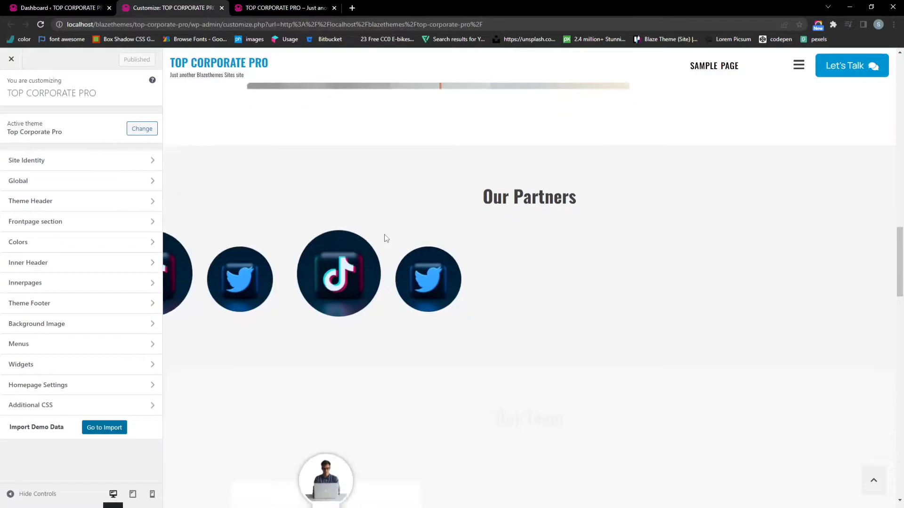
scroll(386, 238, "up", 5)
scroll(387, 239, "down", 5)
scroll(388, 238, "down", 4)
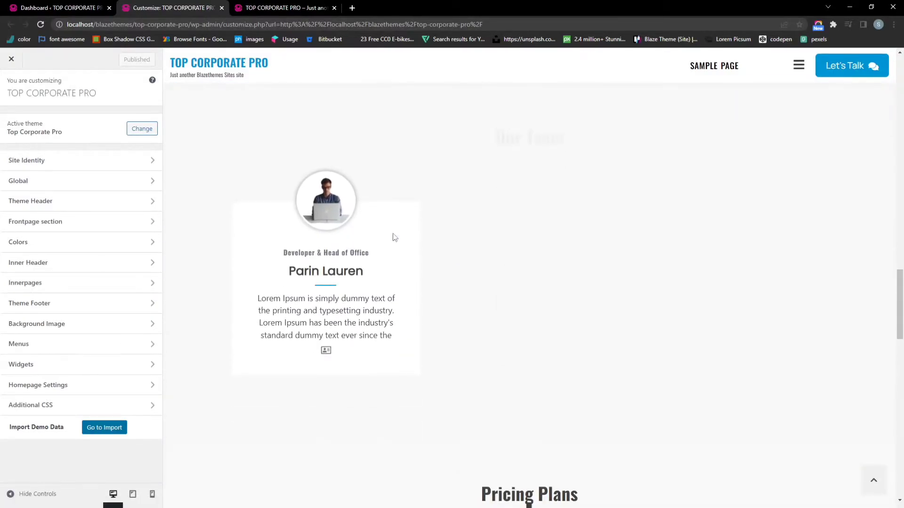
scroll(394, 237, "down", 6)
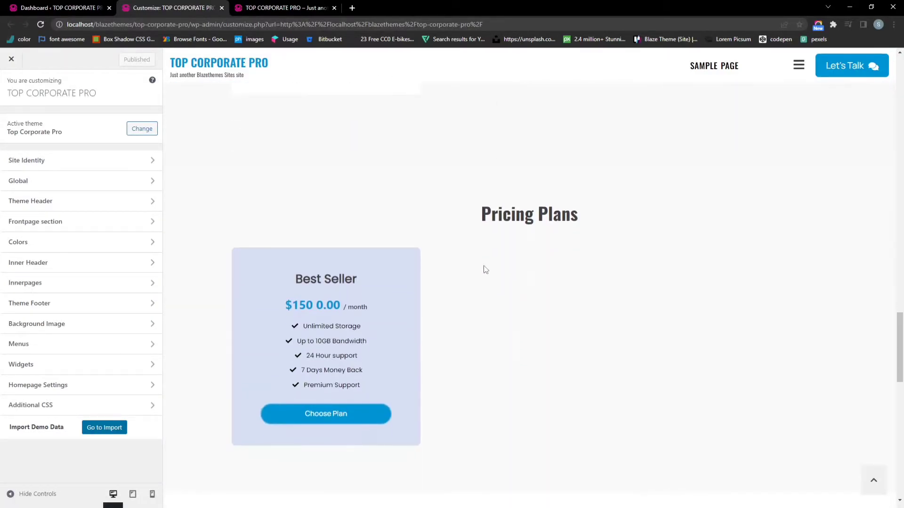
scroll(486, 269, "down", 8)
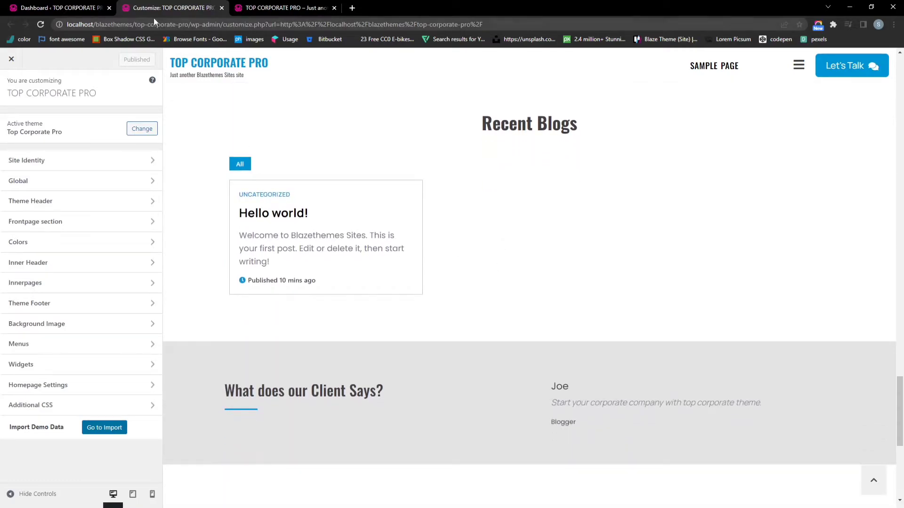
Tick Uncategorized under Blogs Section post categories, then open the admin Posts list
left_click(51, 214)
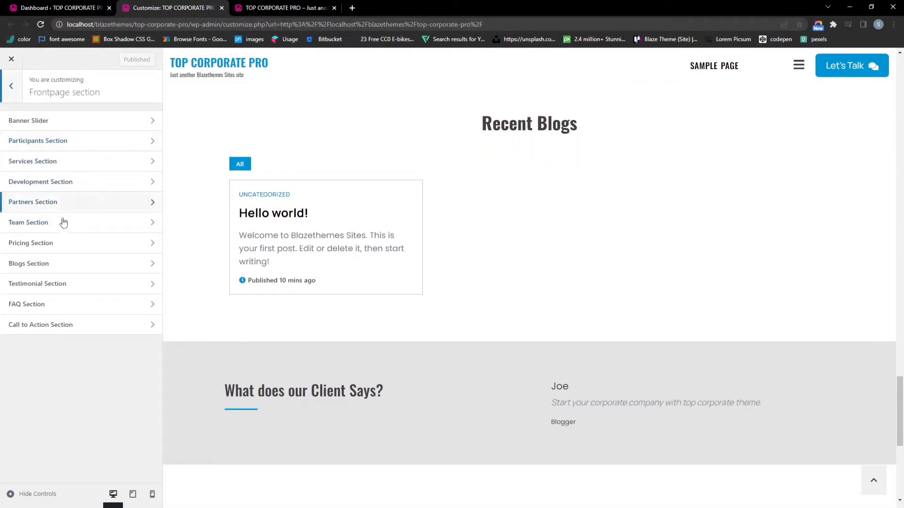
left_click(71, 267)
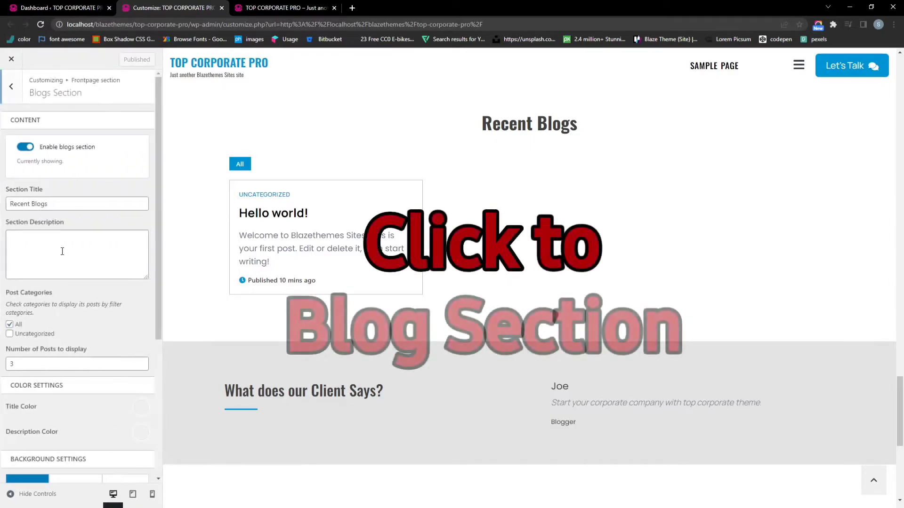
scroll(77, 248, "down", 2)
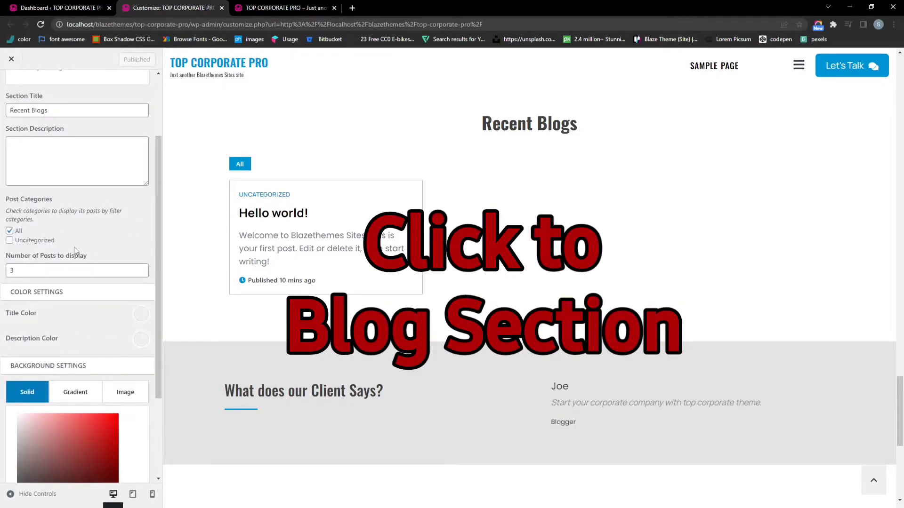
left_click(9, 239)
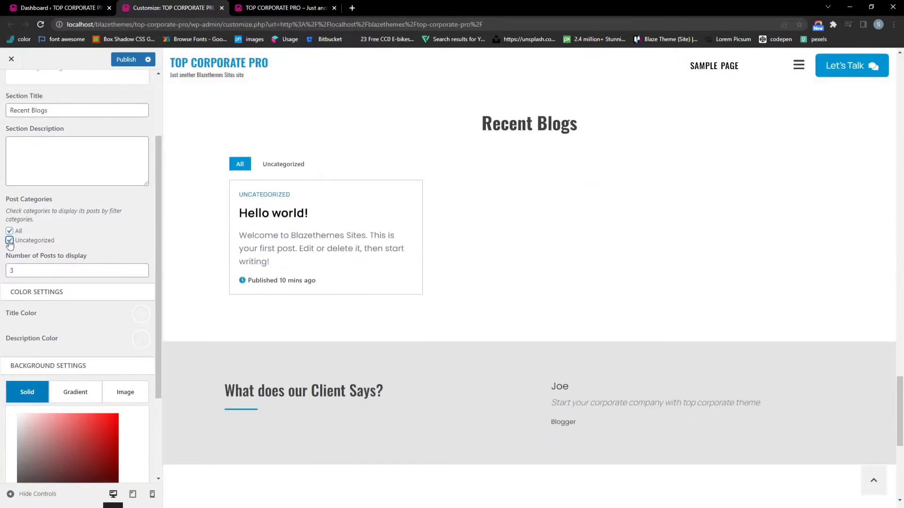
scroll(63, 242, "down", 2)
scroll(67, 232, "up", 1)
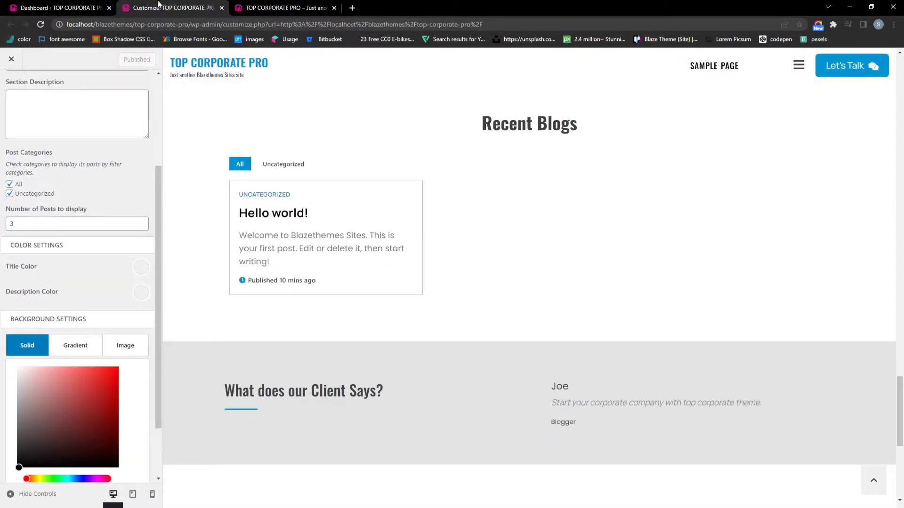
left_click(86, 5)
left_click(34, 135)
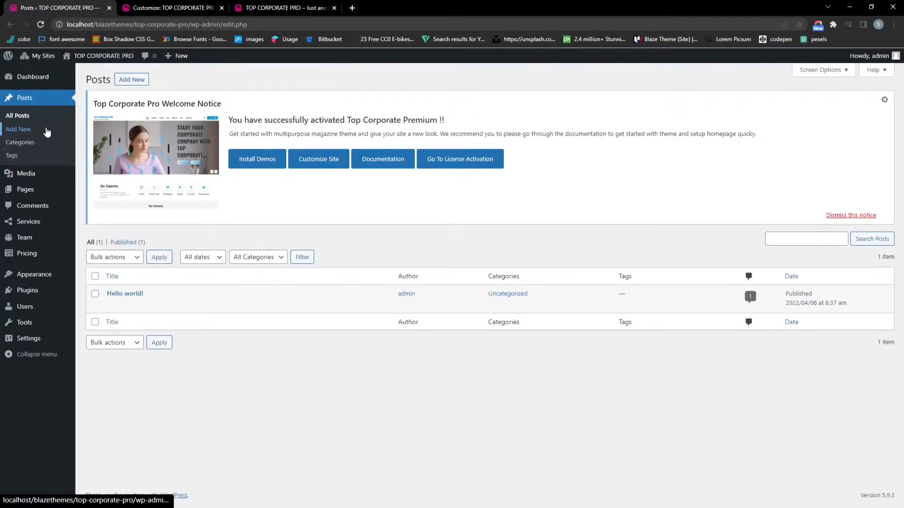
Create a post titled 'The Power of starting now.' with a pasted body paragraph
middle_click(134, 84)
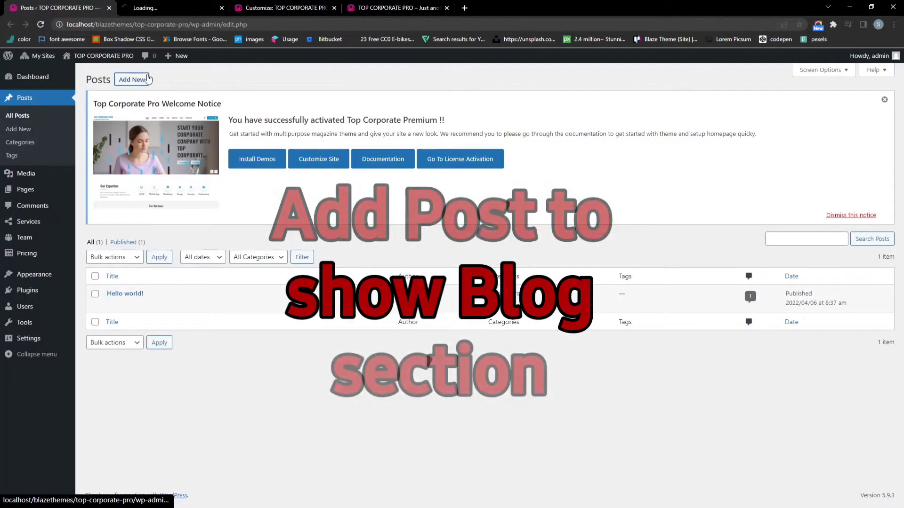
left_click(186, 6)
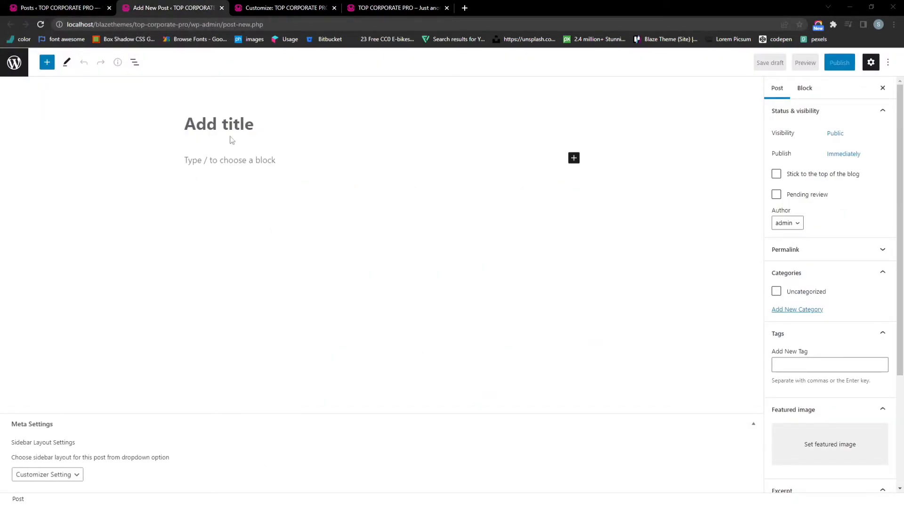
type("The Power of starting now.")
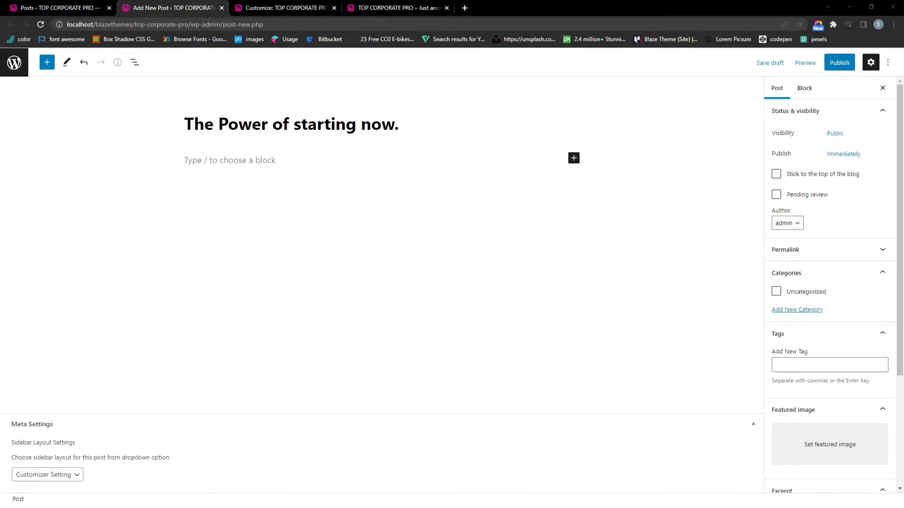
left_click(260, 158)
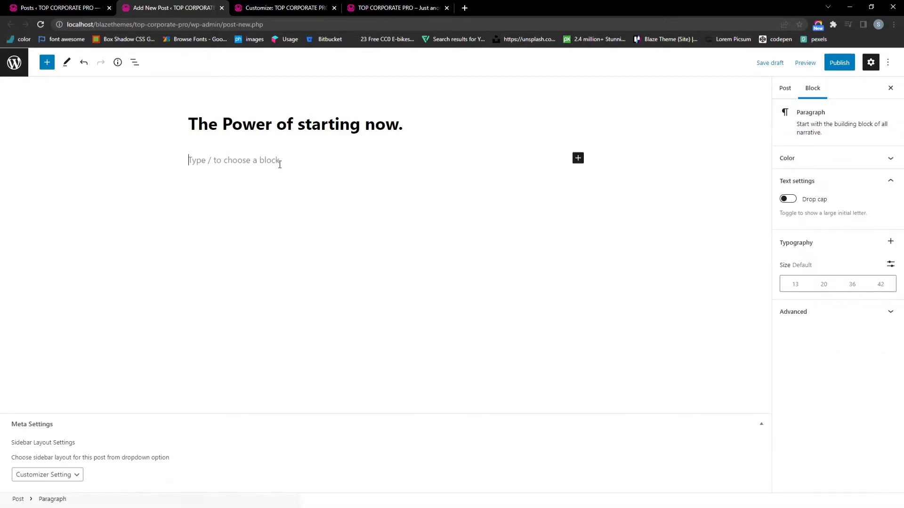
type("When you go to be early, so you can wake up and have coffee. Est quae iure atque eos ut cupiditate. Quos dignissimos quia in perferendis odio consequatur. Ipsam et quia iusto qui assumenda. Fugit velit totam ut cupiditate ea quaerat.")
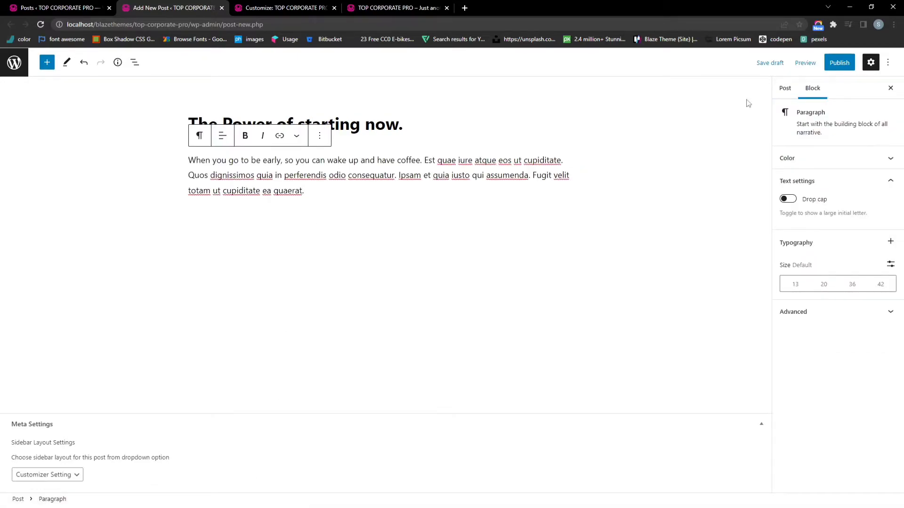
Set the teamwork photo as featured image and publish the post
left_click(785, 89)
scroll(821, 315, "down", 3)
left_click(826, 288)
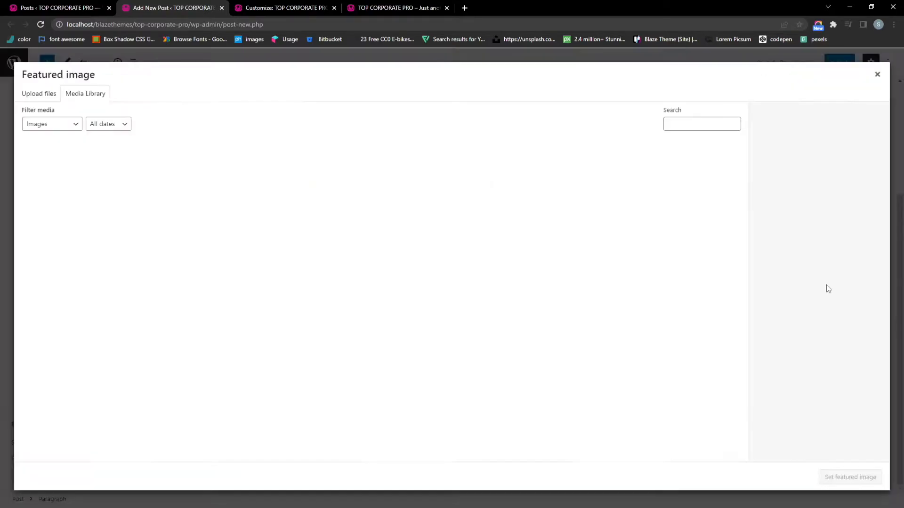
left_click(266, 187)
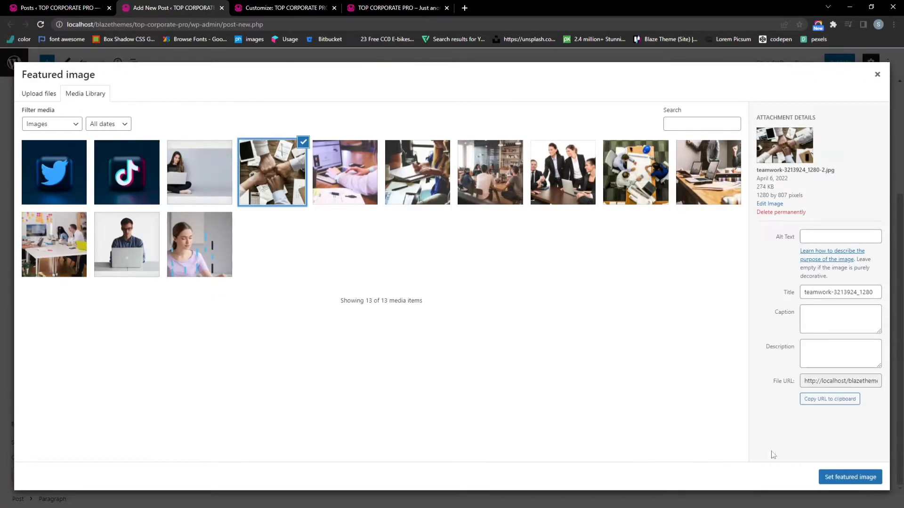
left_click(860, 485)
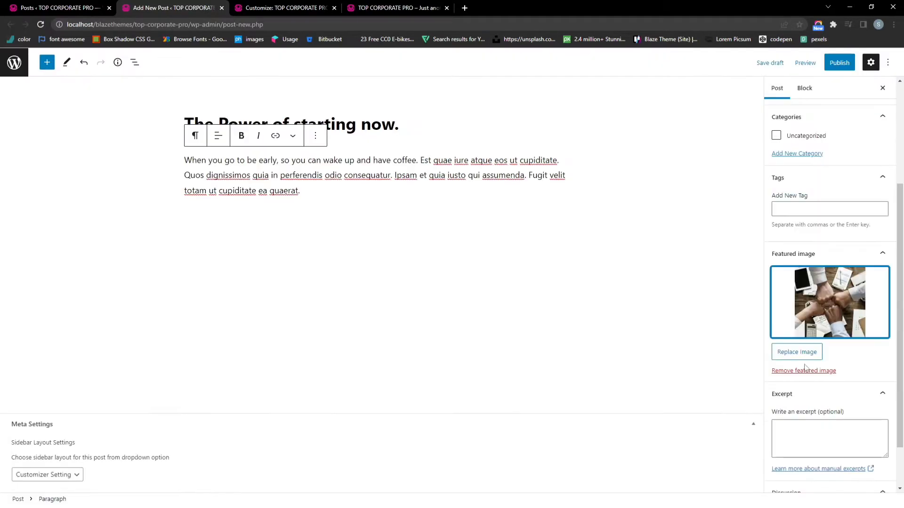
left_click(832, 64)
left_click(808, 63)
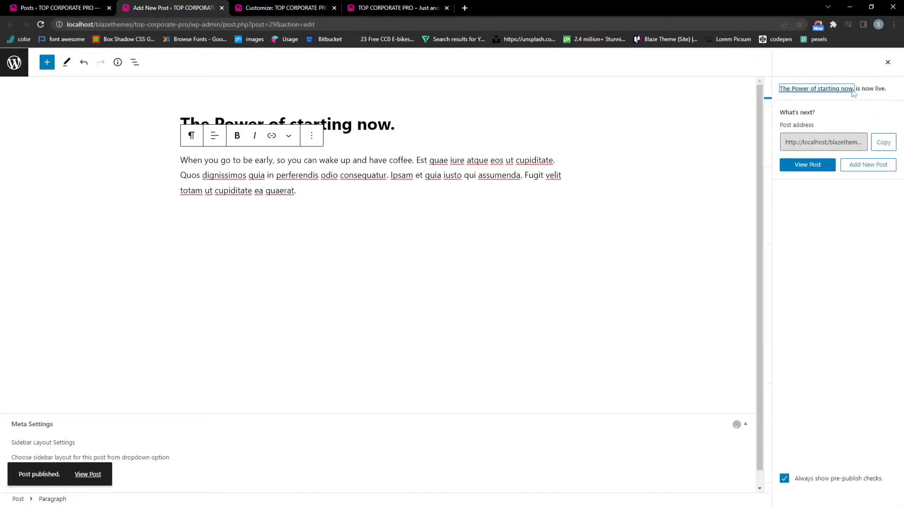
left_click(887, 63)
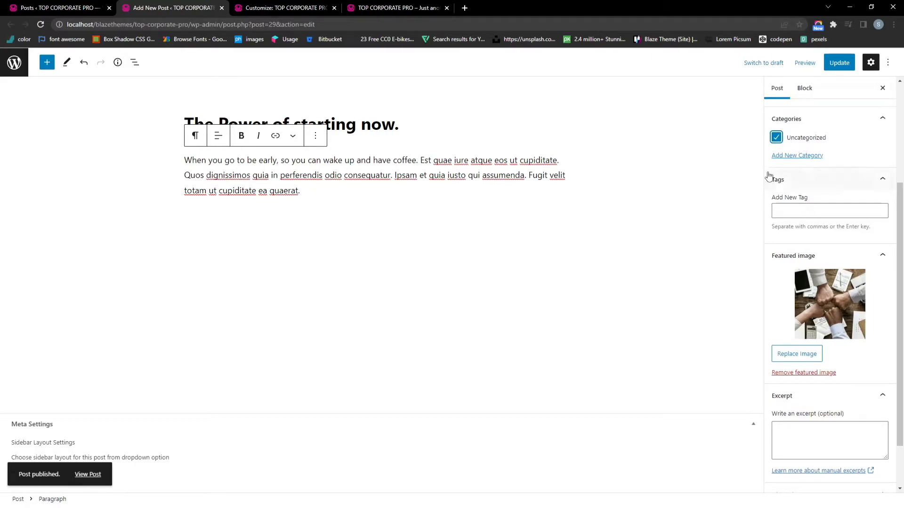
Reload the Customizer so the preview picks up the new post
left_click(292, 8)
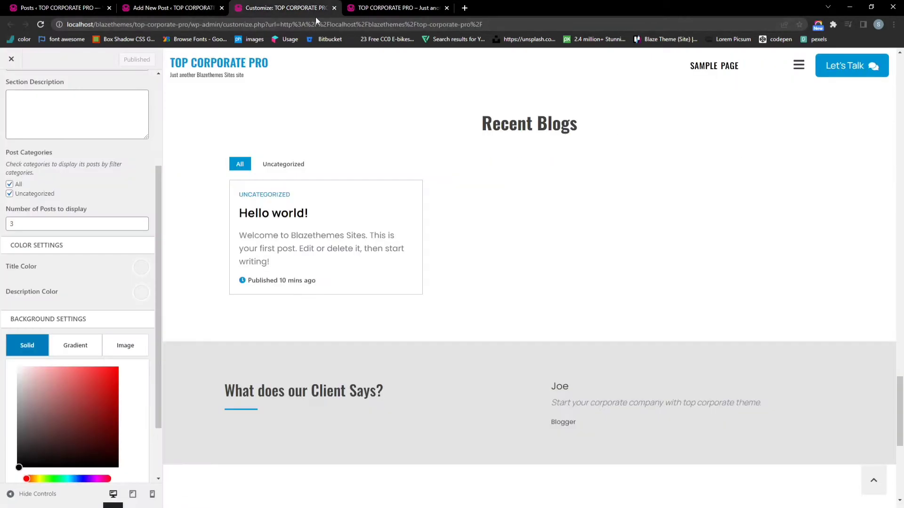
left_click(351, 23)
key("Return")
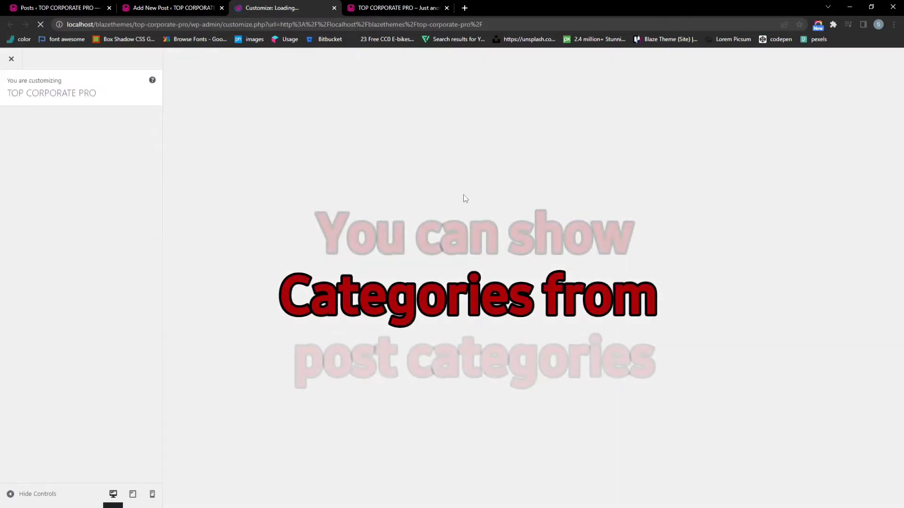
left_click(355, 4)
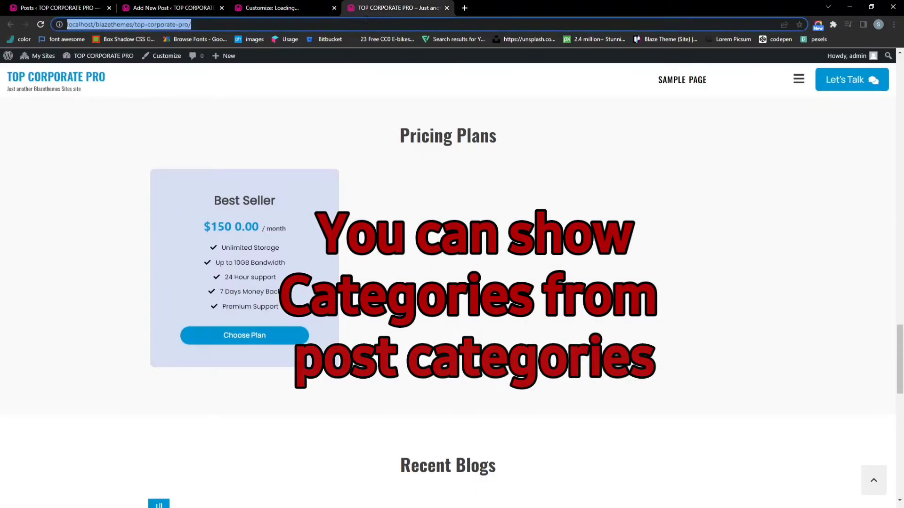
left_click(282, 6)
Scroll the preview to Recent Blogs and toggle between the Uncategorized and All filters
scroll(365, 215, "down", 20)
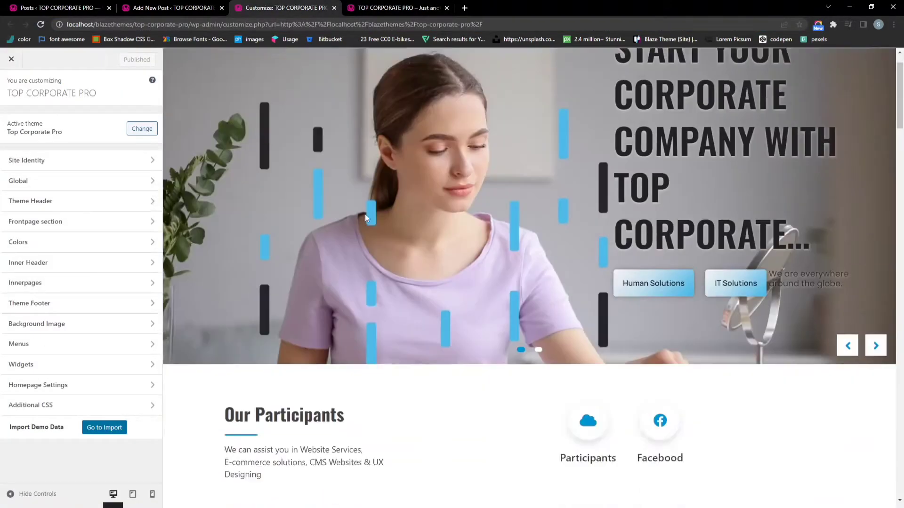
scroll(376, 241, "down", 15)
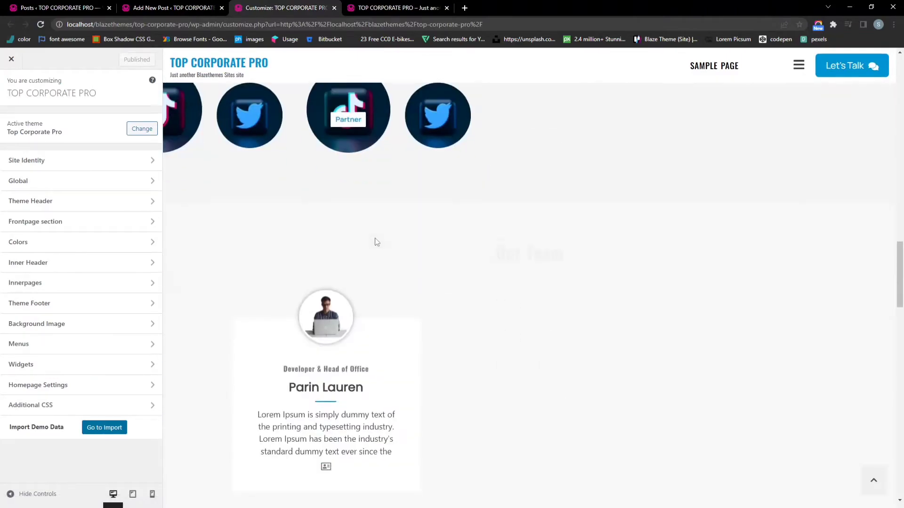
scroll(422, 255, "down", 8)
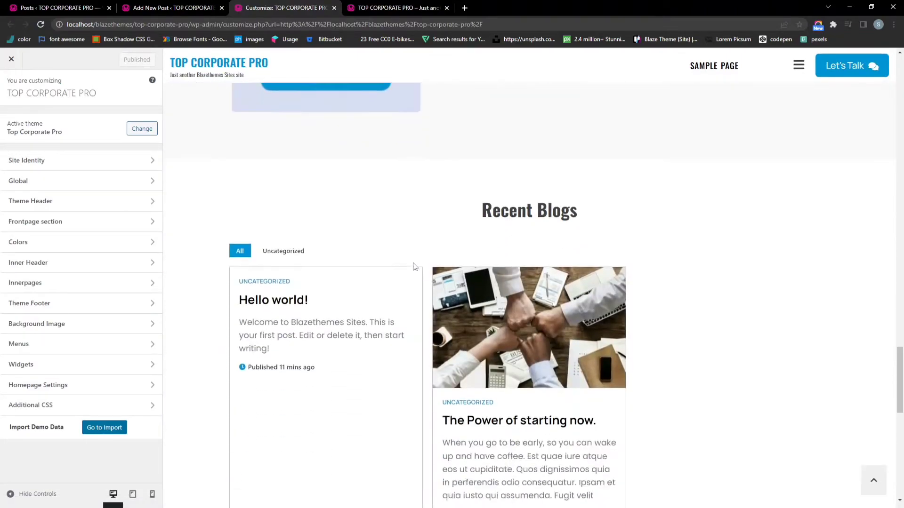
left_click_drag(336, 290, 349, 242)
left_click(365, 262)
scroll(510, 326, "up", 2)
scroll(509, 326, "down", 2)
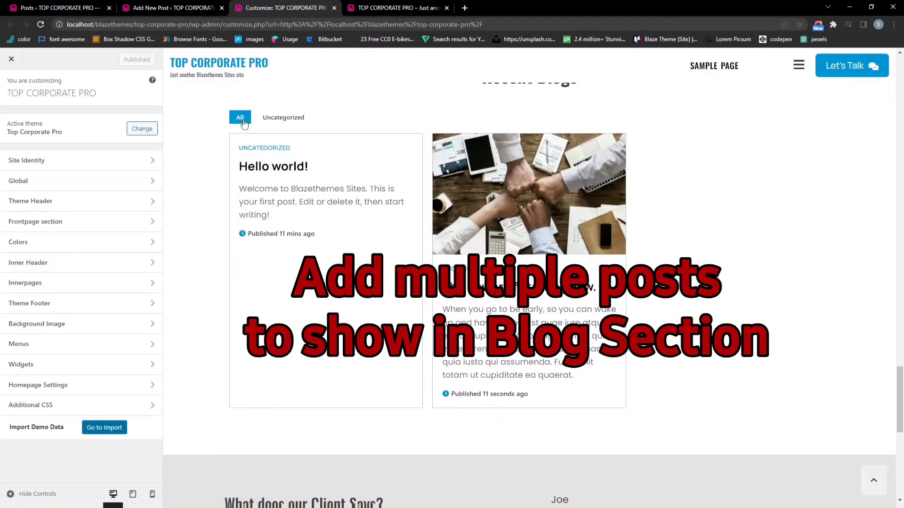
left_click(278, 118)
left_click(239, 120)
left_click(273, 120)
left_click(239, 118)
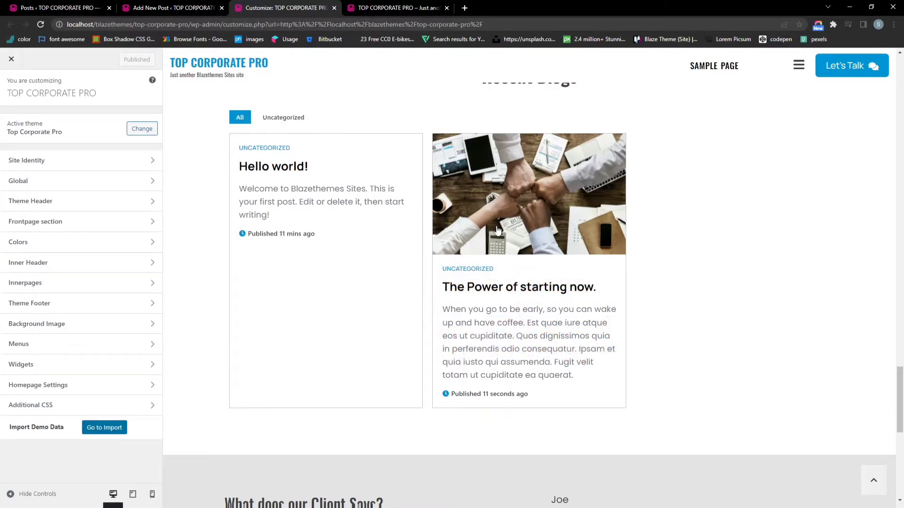
scroll(495, 244, "down", 6)
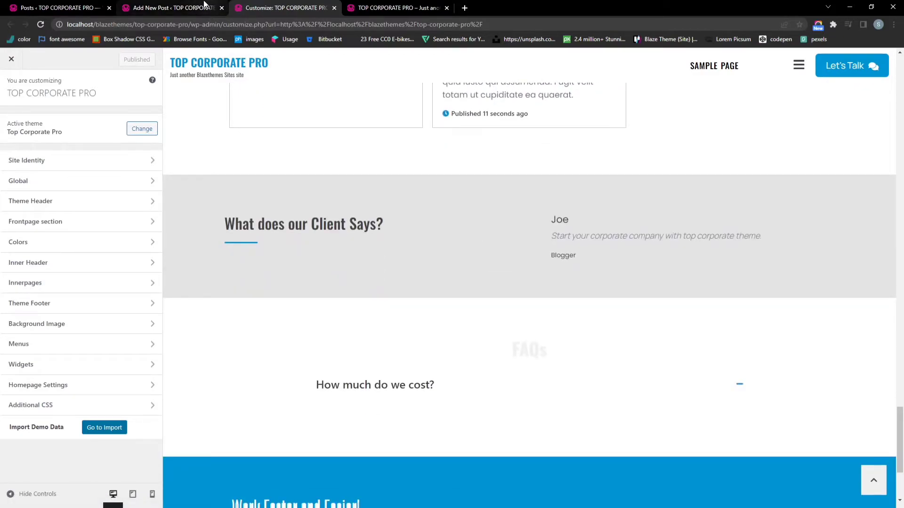
Check 'The Power of starting now.' under Recent Blogs on the live site
left_click(362, 6)
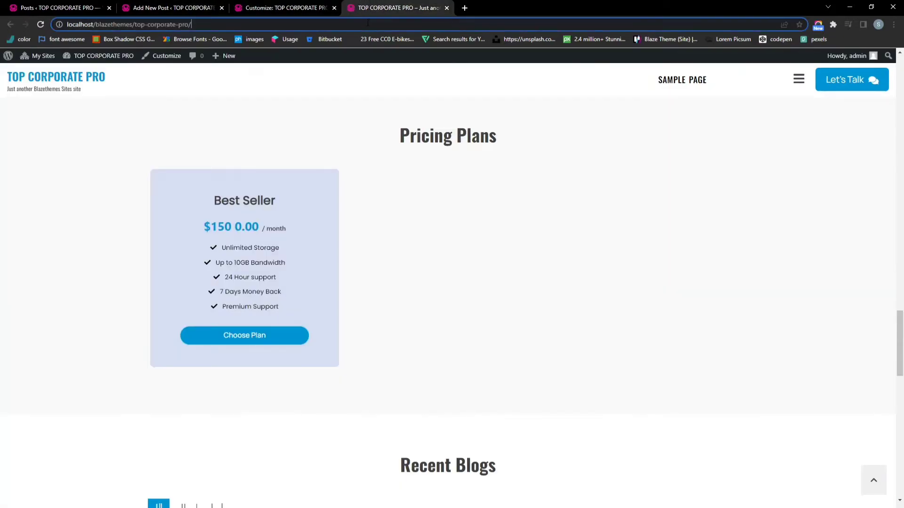
scroll(485, 229, "down", 3)
scroll(485, 231, "down", 7)
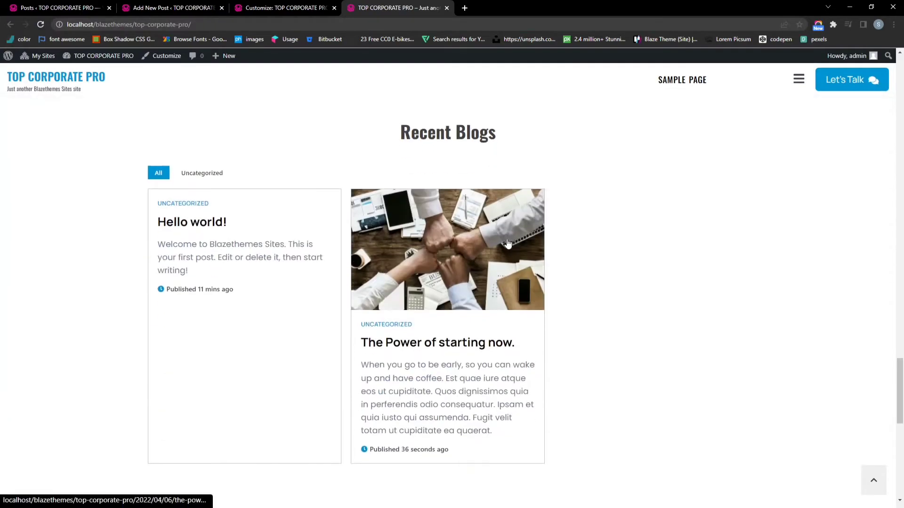
scroll(486, 230, "up", 3)
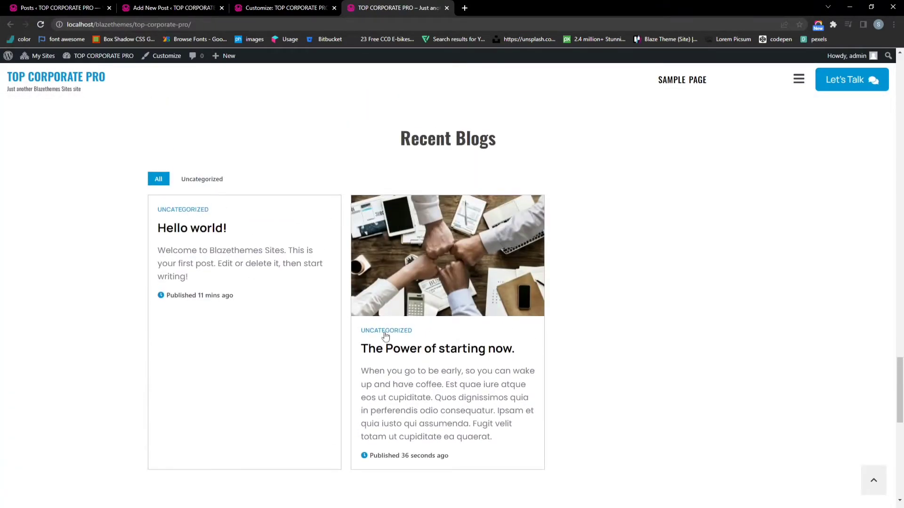
scroll(385, 335, "down", 3)
scroll(385, 335, "up", 2)
Open the front page testimonial section and turn off automatic testimonial sliding
left_click(284, 6)
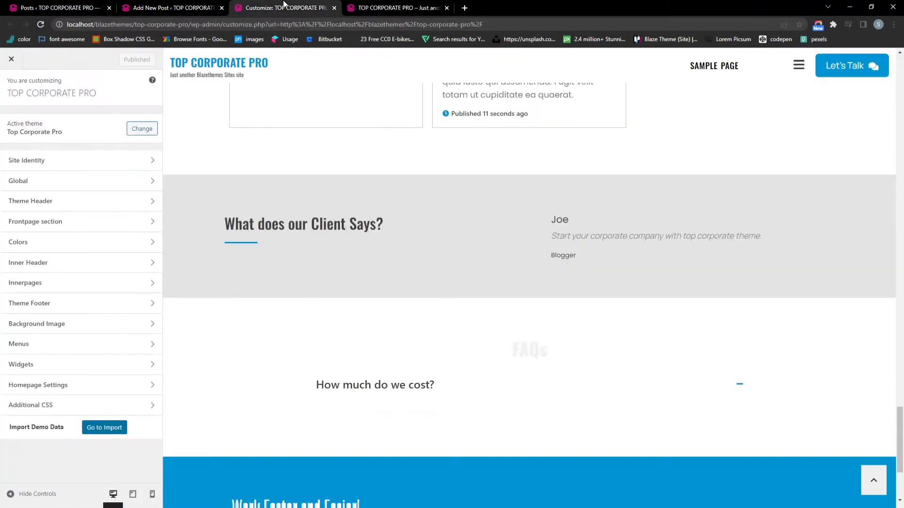
left_click(87, 230)
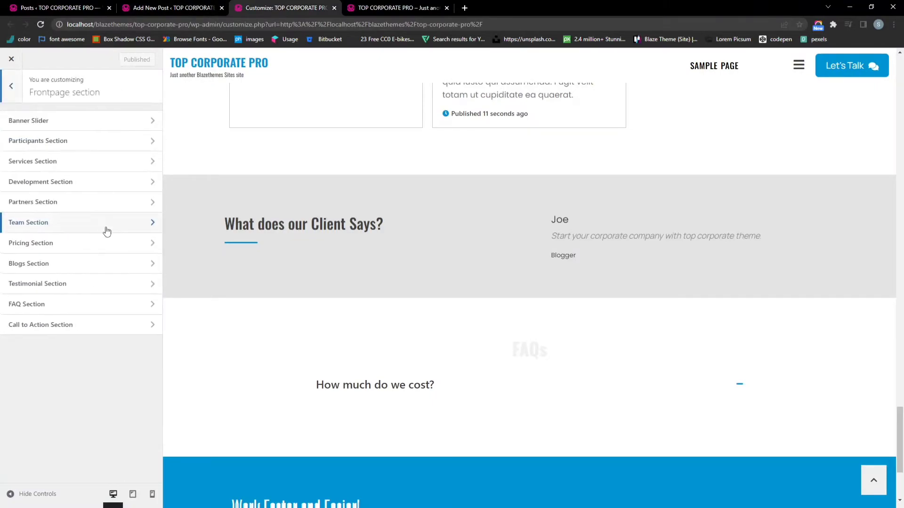
left_click(87, 283)
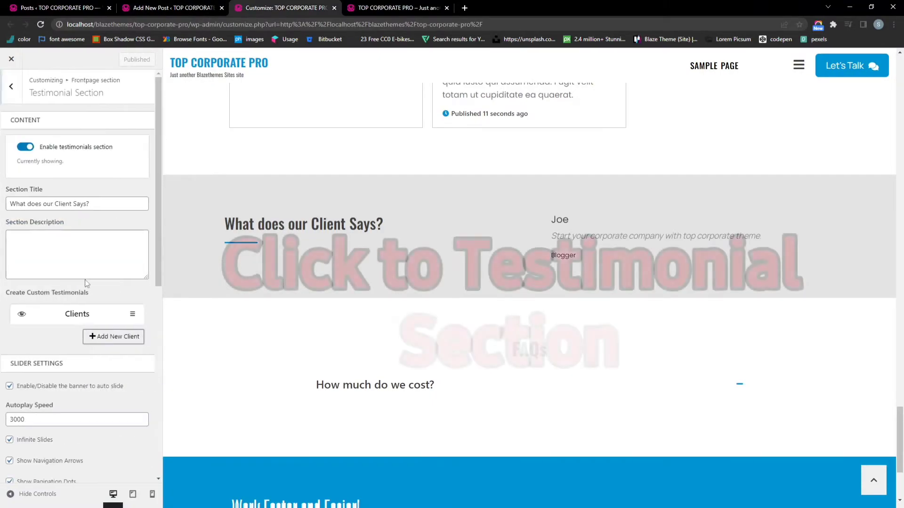
scroll(98, 273, "down", 3)
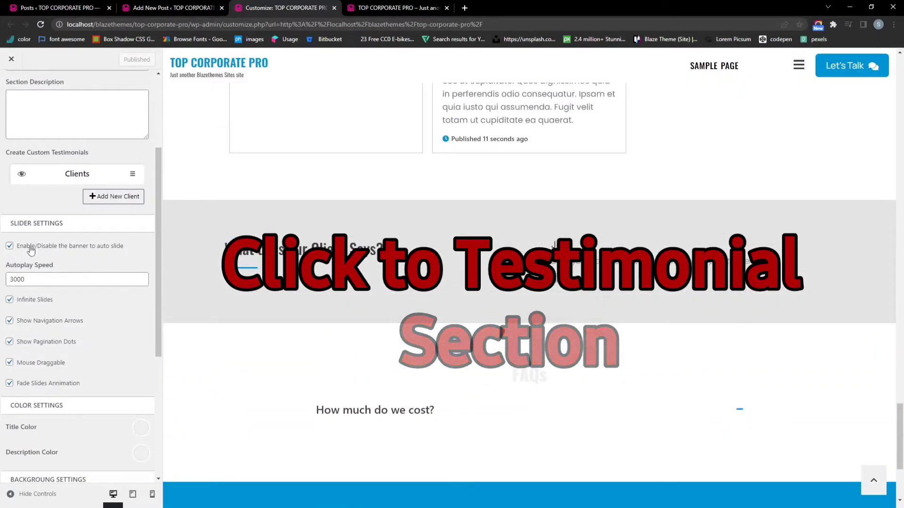
left_click(9, 246)
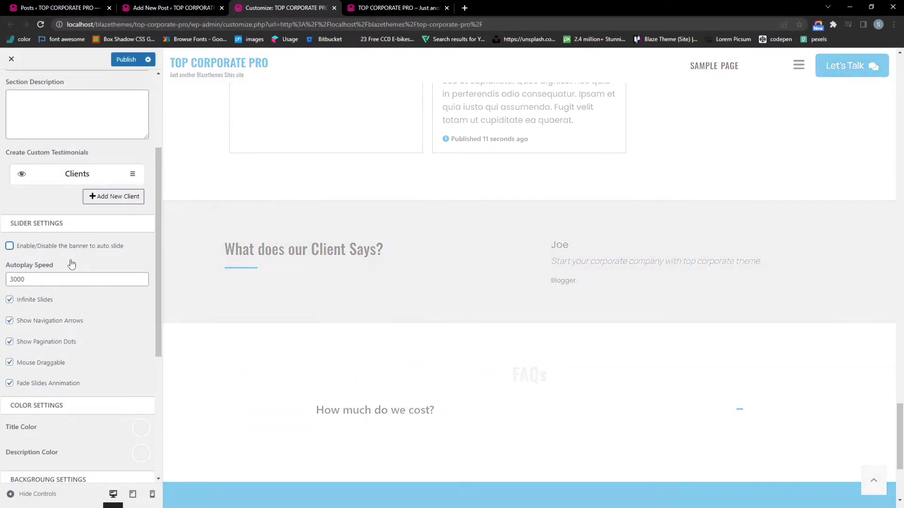
scroll(73, 264, "up", 1)
Set the woman's portrait as the existing client testimonial's photo
left_click(75, 221)
double_click(75, 221)
left_click(72, 257)
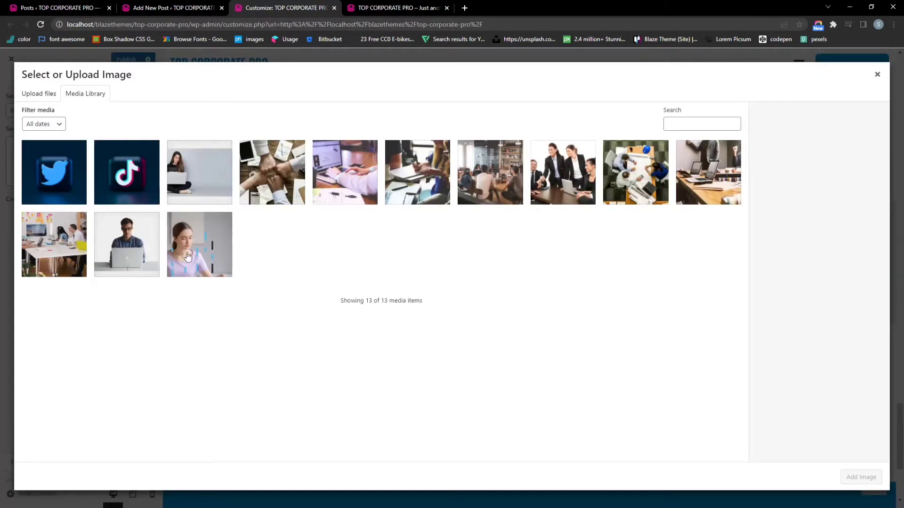
left_click(188, 256)
left_click(872, 481)
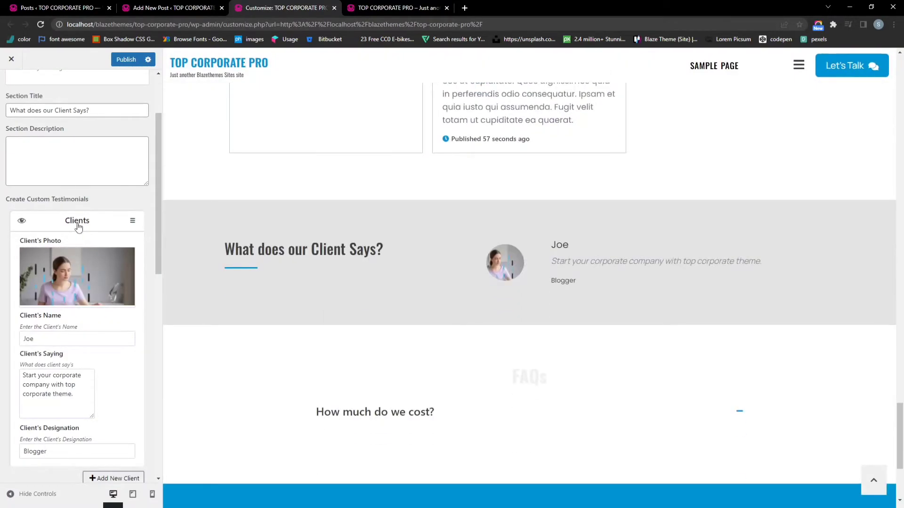
left_click(76, 224)
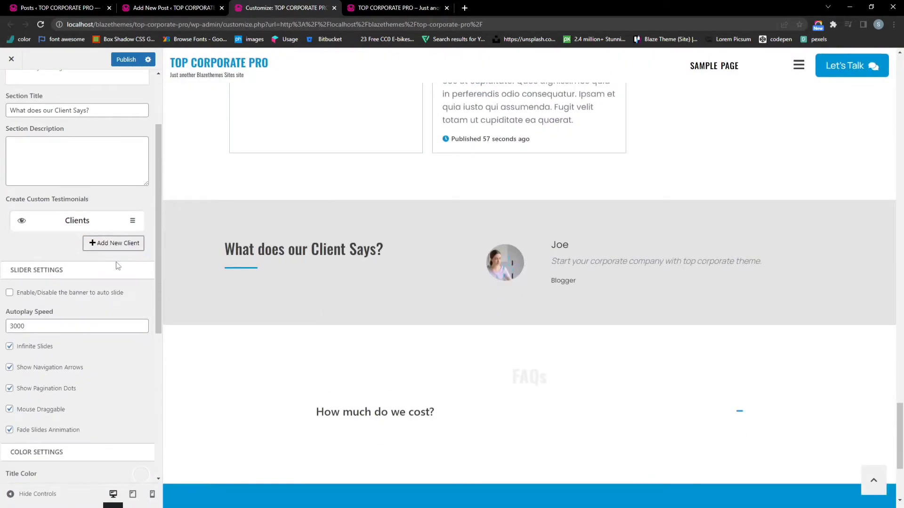
Add a second client with the man-at-laptop photo and preview the slides
left_click(110, 243)
left_click(77, 278)
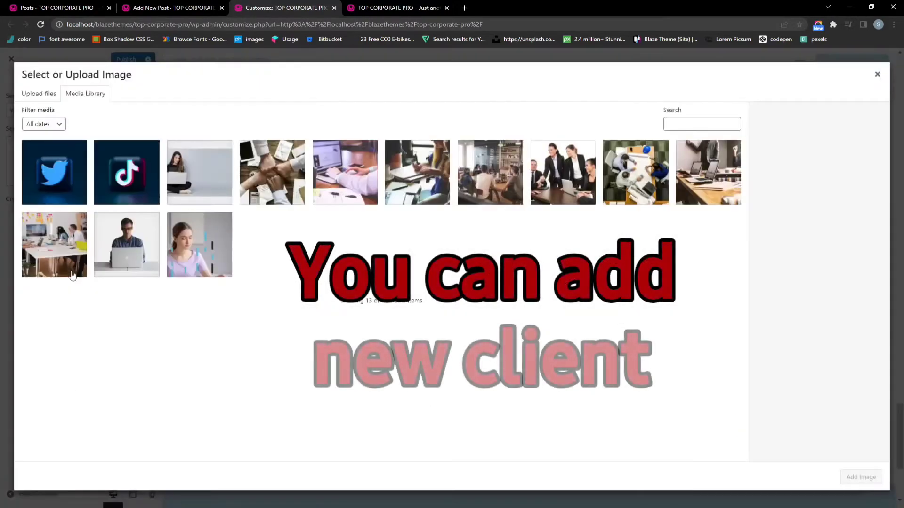
left_click(127, 244)
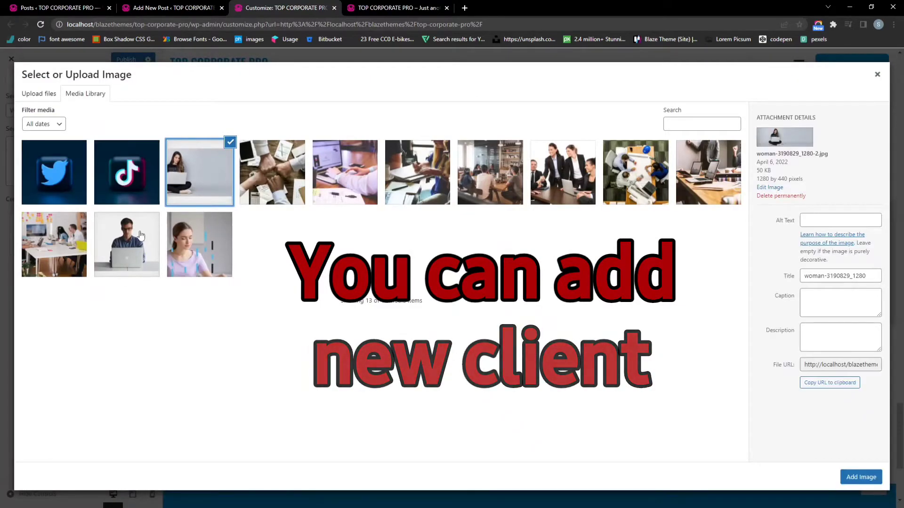
left_click(861, 477)
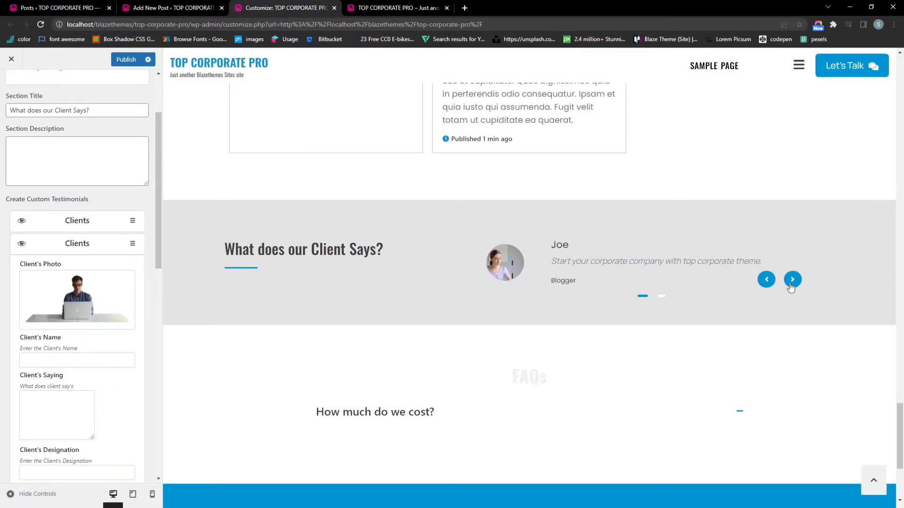
left_click(791, 282)
left_click(793, 281)
left_click(793, 281)
left_click(793, 283)
Name the new client Alex, publish, and preview the Alex slide
mouse_move(81, 314)
scroll(100, 277, "down", 1)
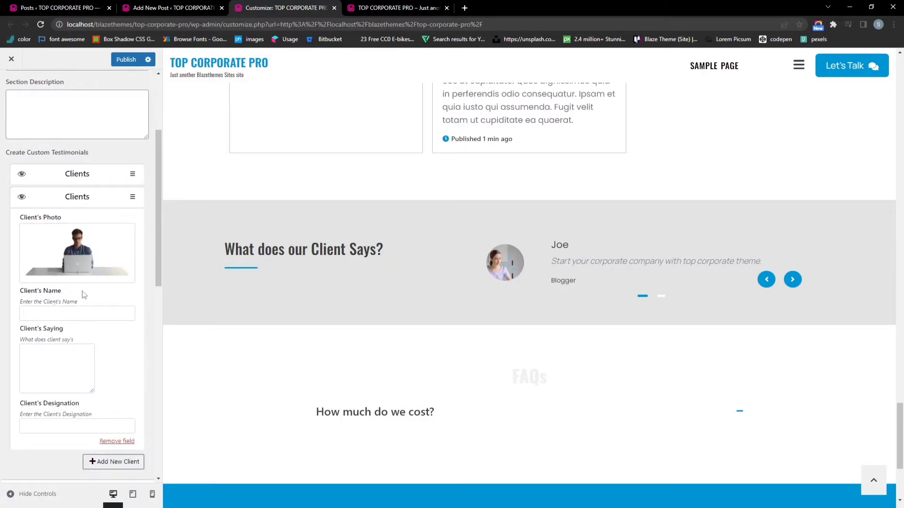
type("lex")
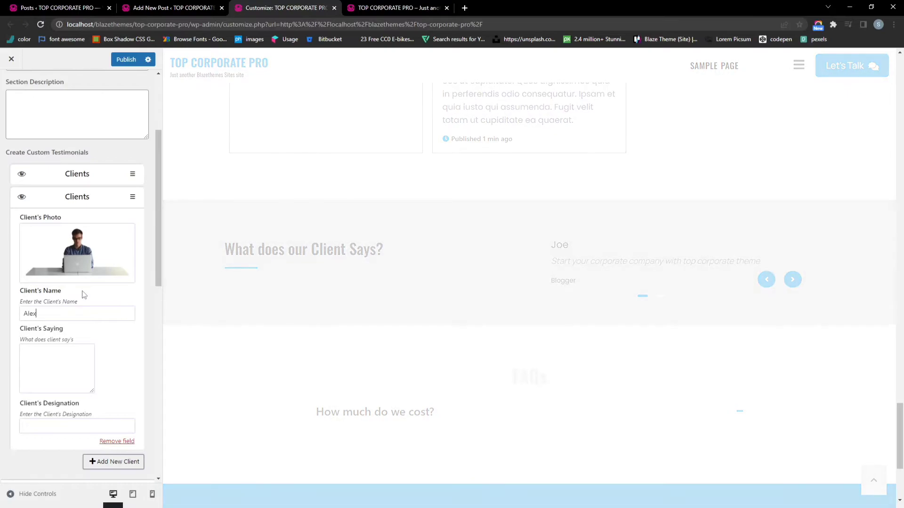
scroll(83, 294, "down", 1)
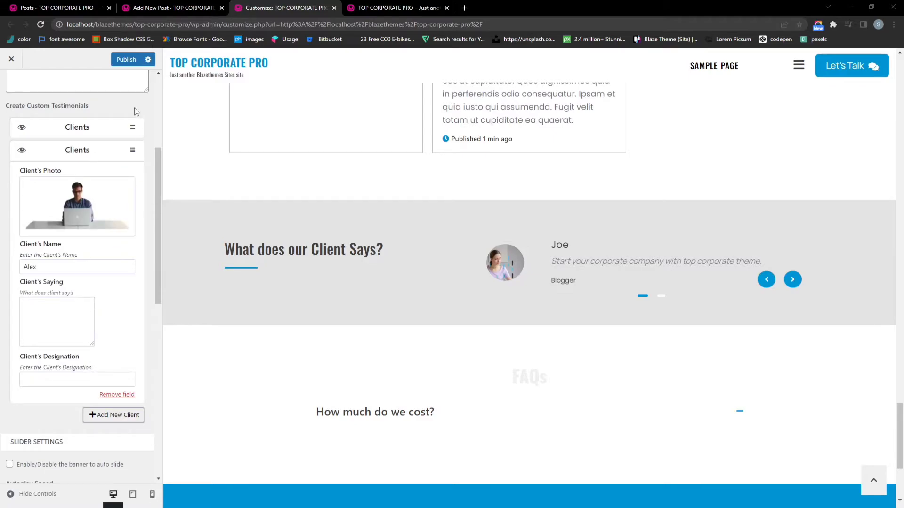
left_click(125, 63)
left_click(792, 280)
left_click(794, 279)
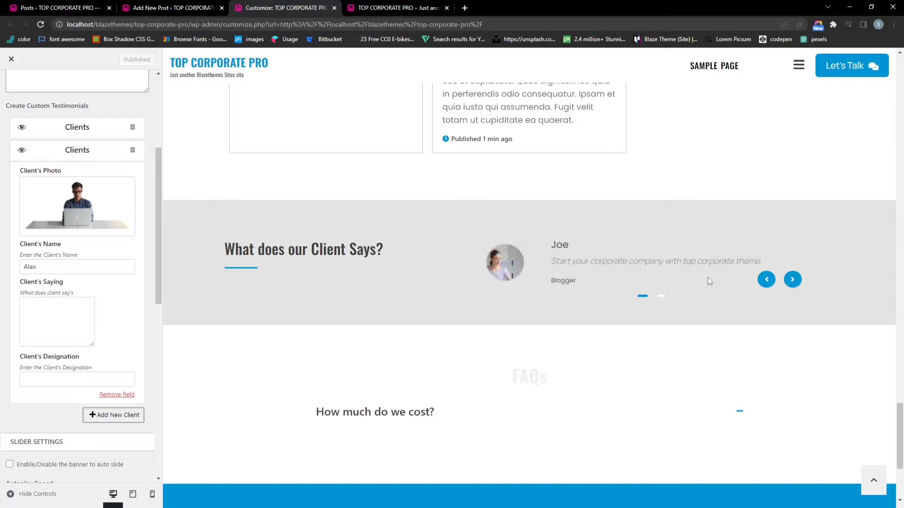
scroll(330, 271, "down", 1)
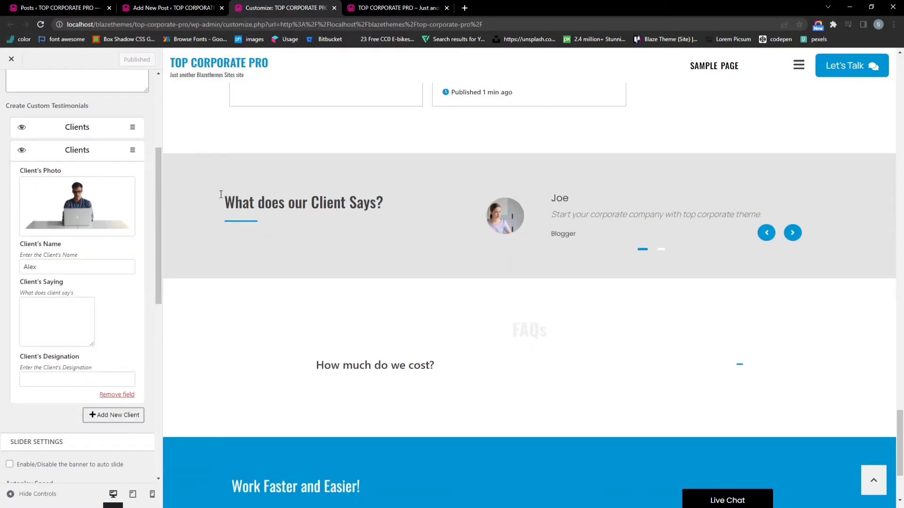
Reload the live homepage to check the Alex testimonial appears
left_click(72, 150)
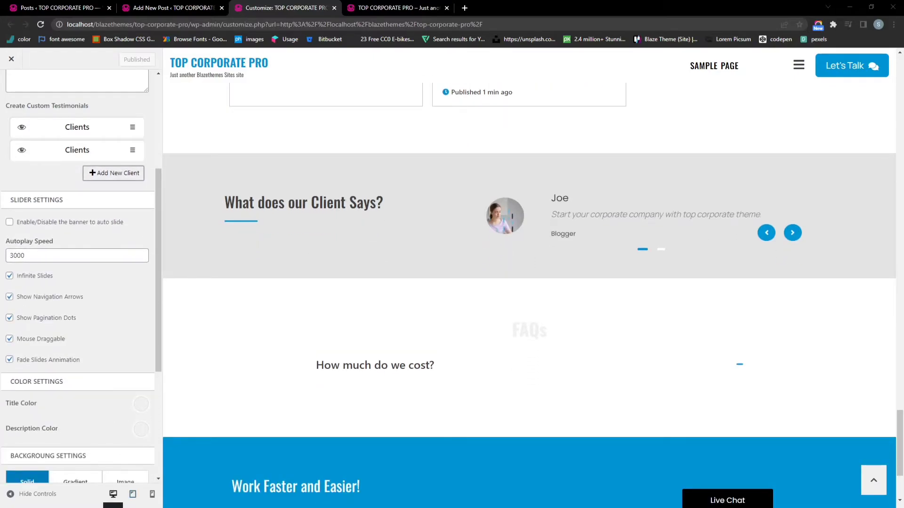
scroll(83, 205, "up", 4)
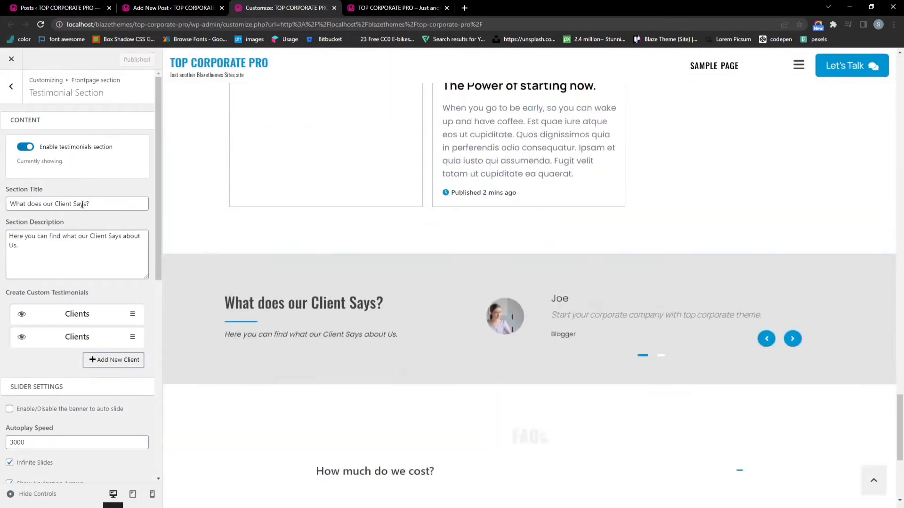
scroll(94, 221, "down", 2)
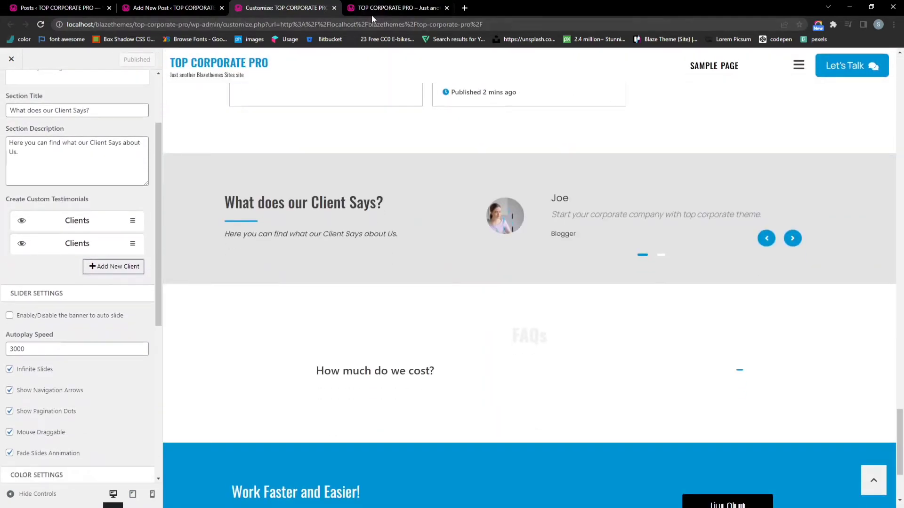
left_click(372, 15)
left_click(371, 24)
key("Return")
scroll(627, 268, "down", 7)
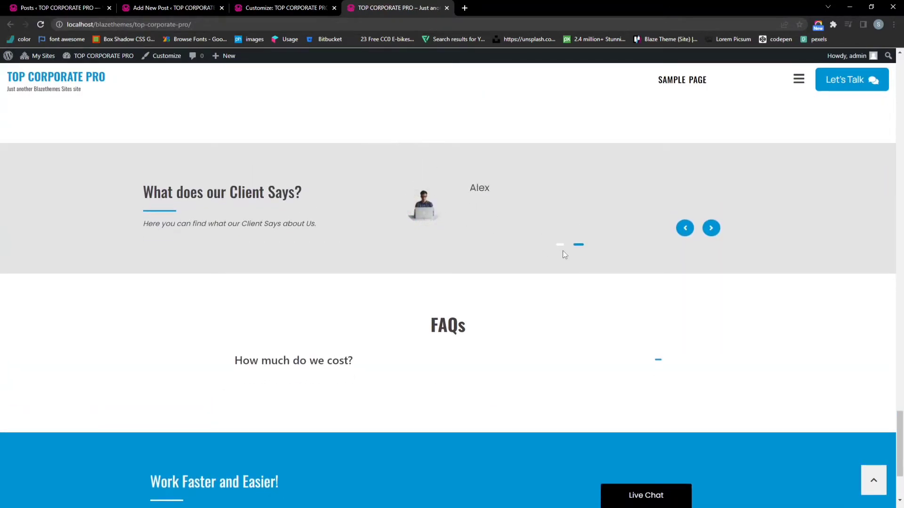
Back in the Customizer, republish testimonials with auto-slide off and return to the section list
left_click(275, 13)
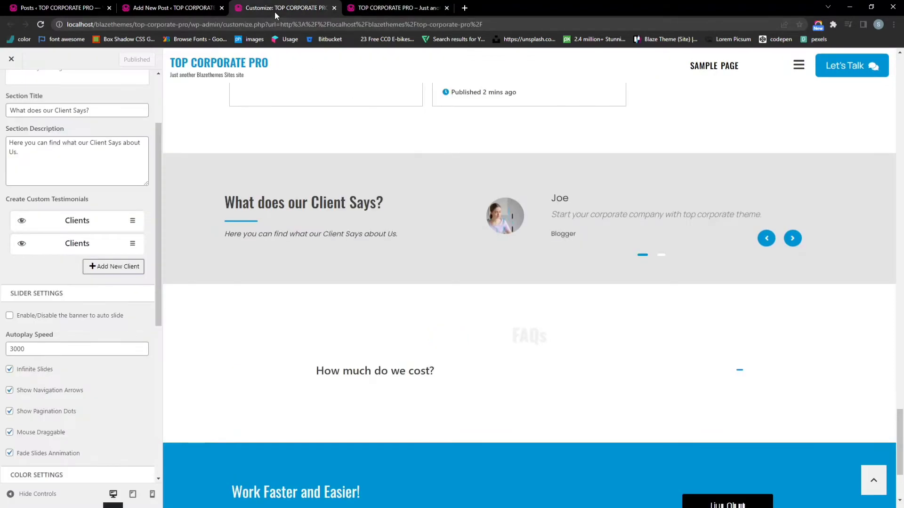
scroll(65, 311, "down", 2)
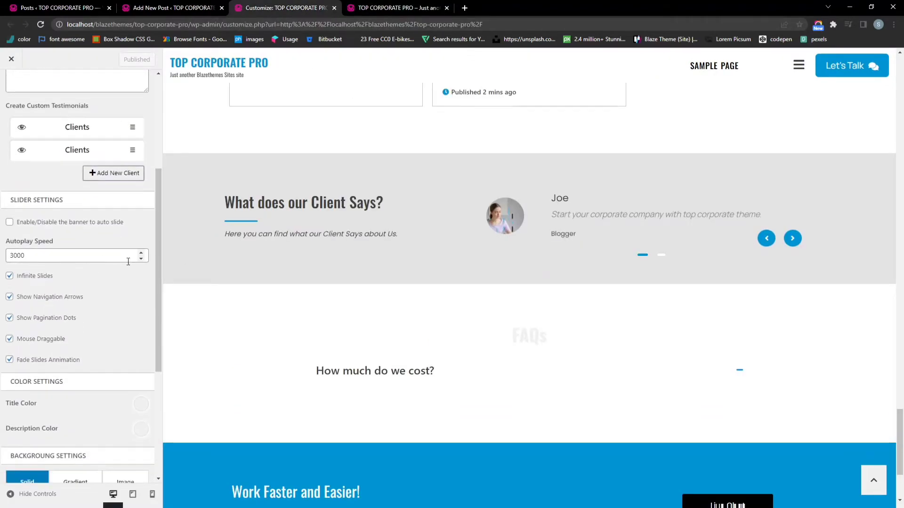
left_click(9, 222)
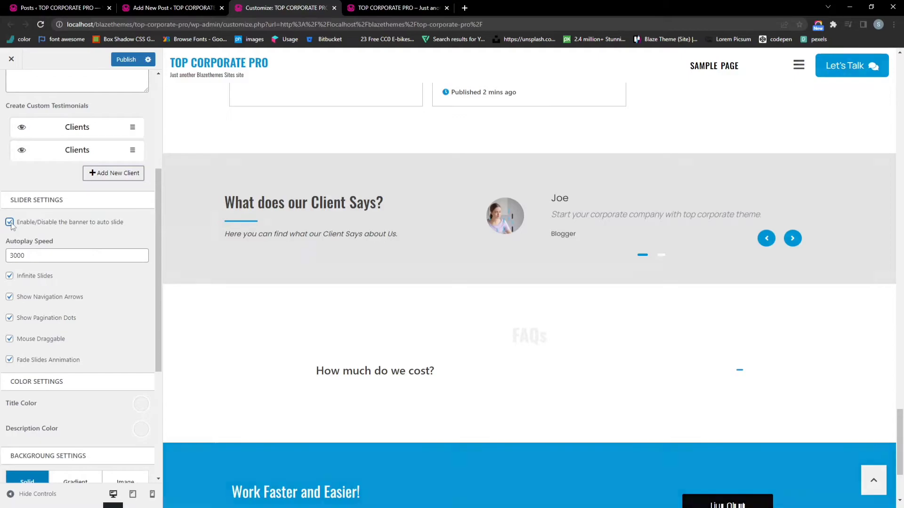
left_click(10, 222)
scroll(82, 241, "down", 4)
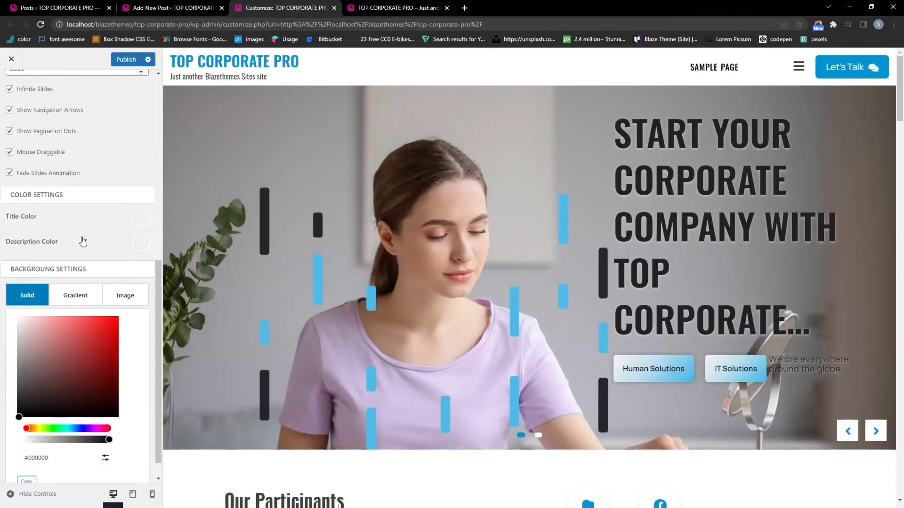
left_click(113, 60)
scroll(340, 249, "down", 10)
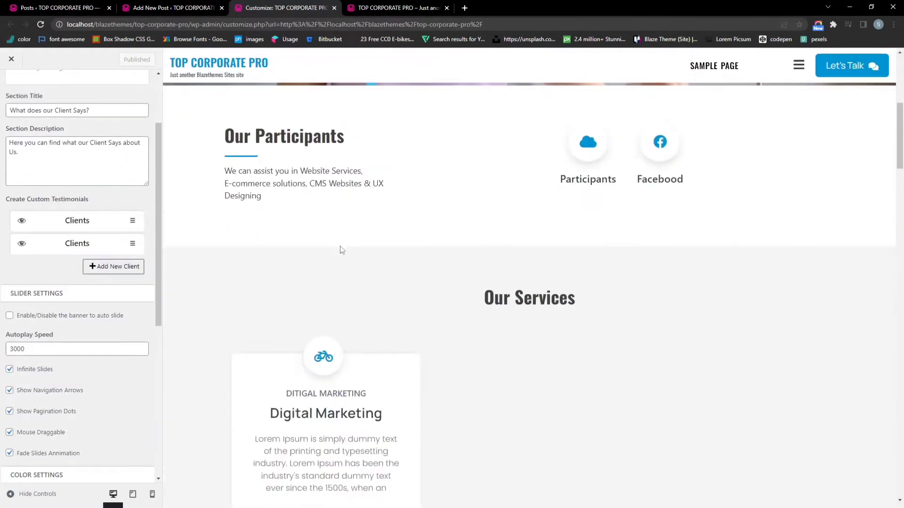
scroll(342, 249, "down", 15)
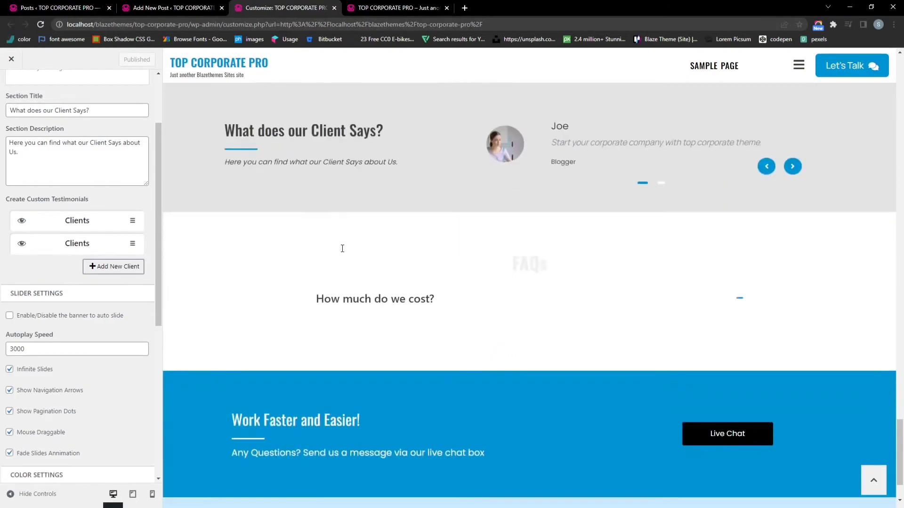
scroll(108, 224, "up", 2)
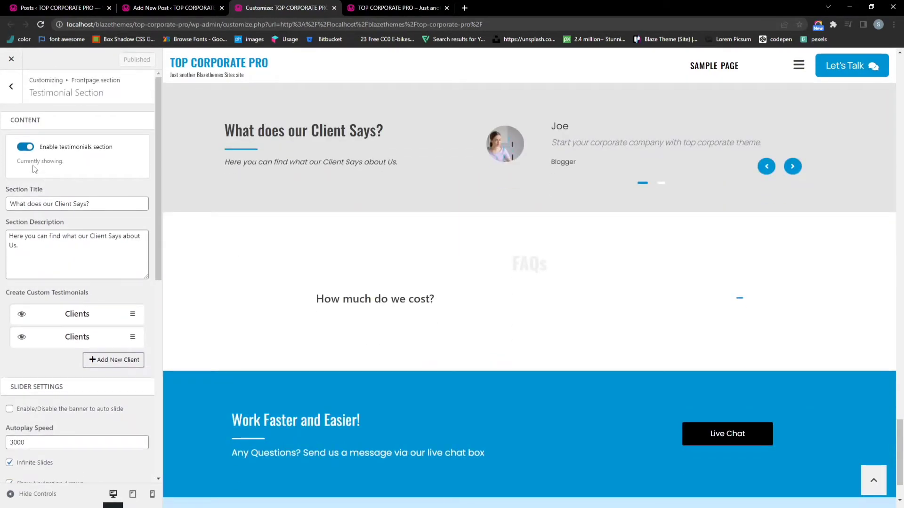
left_click(12, 87)
Paste the Lorem Ipsum answer into the FAQ item and set it to start collapsed
left_click(38, 305)
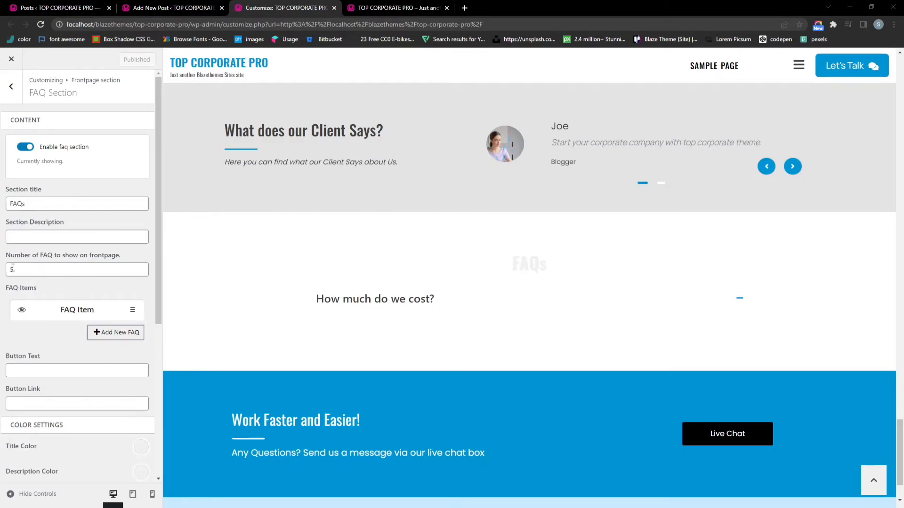
scroll(75, 231, "down", 2)
left_click(74, 218)
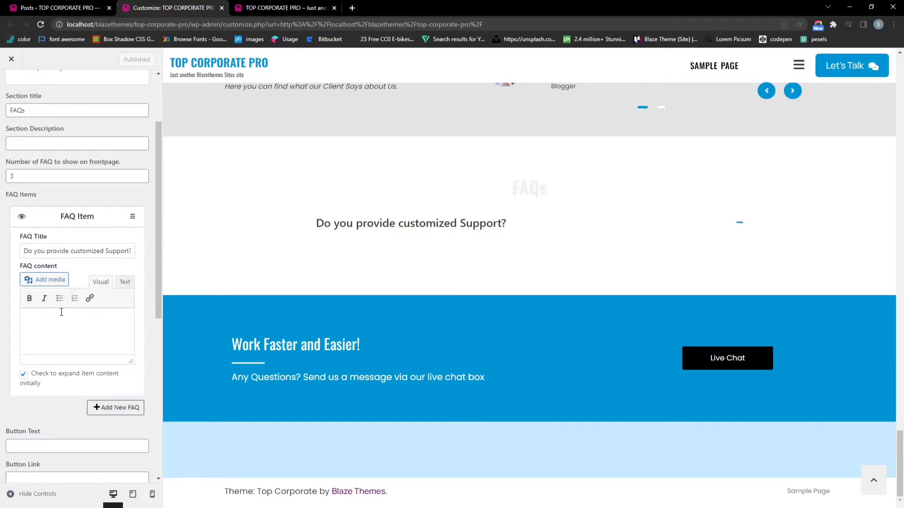
type("Lorem Ipsum is simply dummy text of the printing and typesetting industry. Lorem Ipsum has been the industry's standard dummy text ever since the 1500s. Lorem Ipsum is simply dummy text of the printing and typesetting industry. Lorem Ipsum has been the industry's standard dummy text ever since the 1500s.")
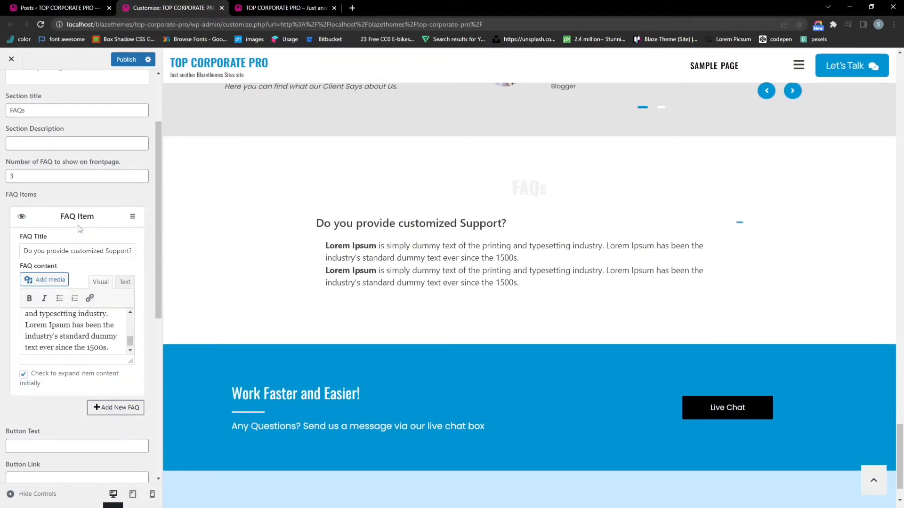
left_click(77, 217)
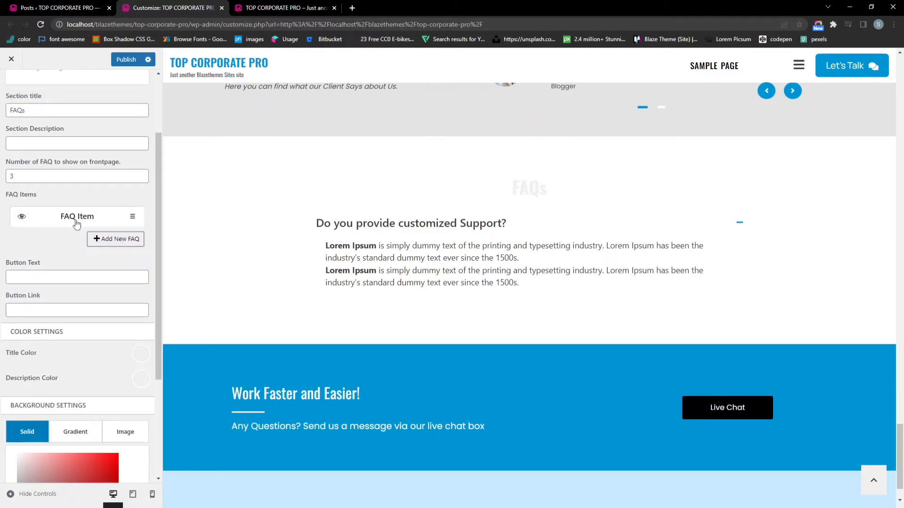
left_click(78, 219)
left_click(22, 375)
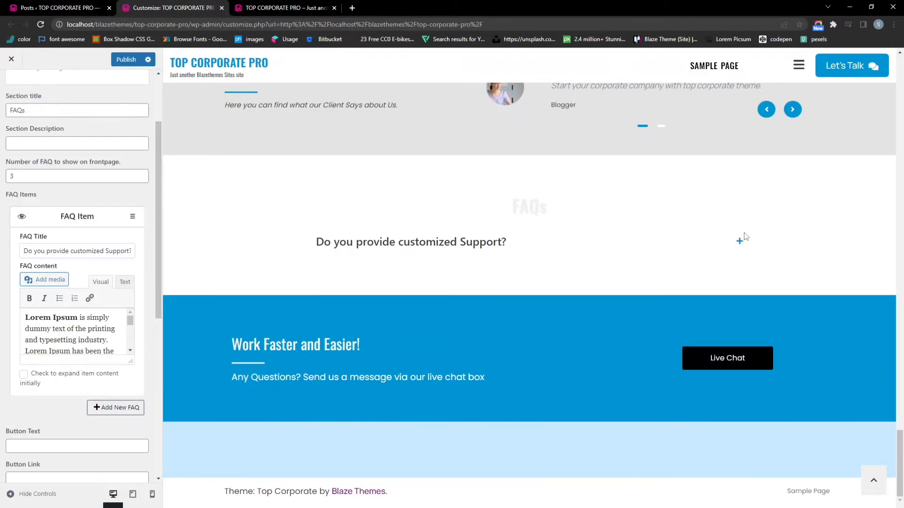
Check the FAQ answer toggles open and closed in the preview, then publish
left_click(740, 242)
left_click(739, 243)
left_click(740, 244)
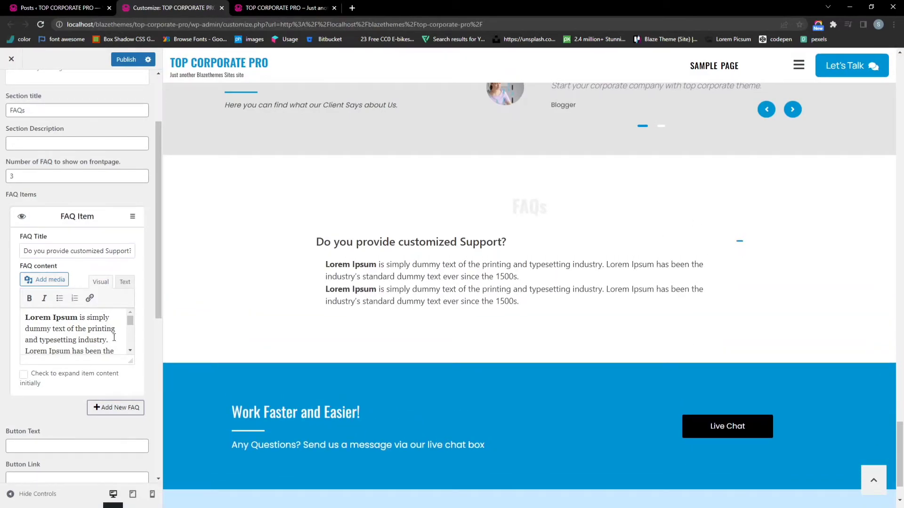
scroll(104, 334, "down", 1)
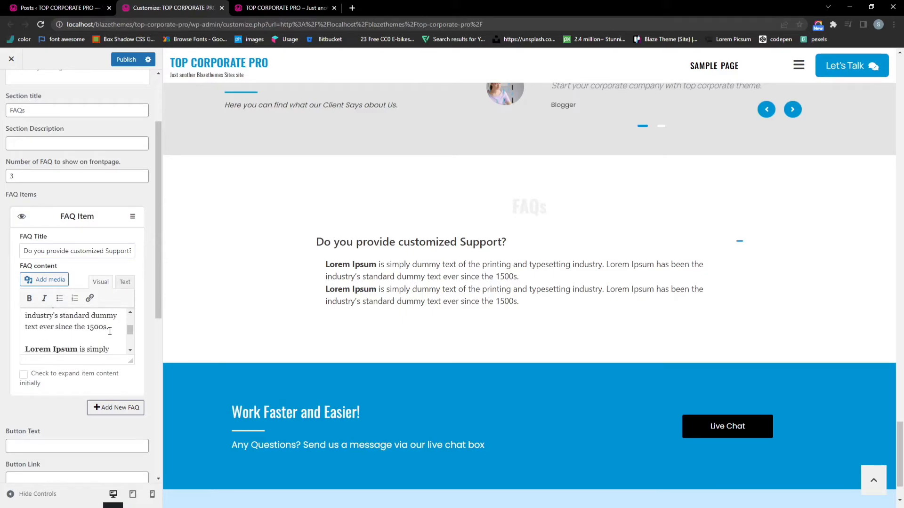
left_click(733, 251)
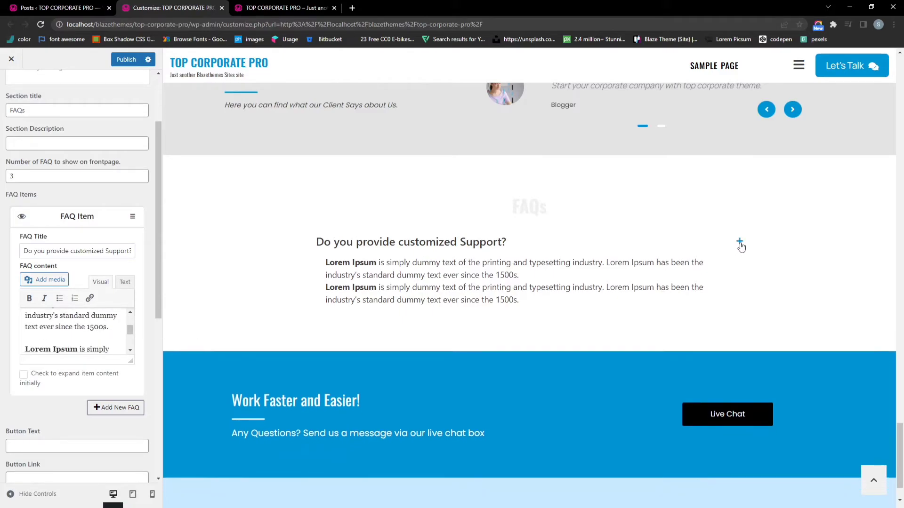
left_click(736, 250)
left_click(126, 61)
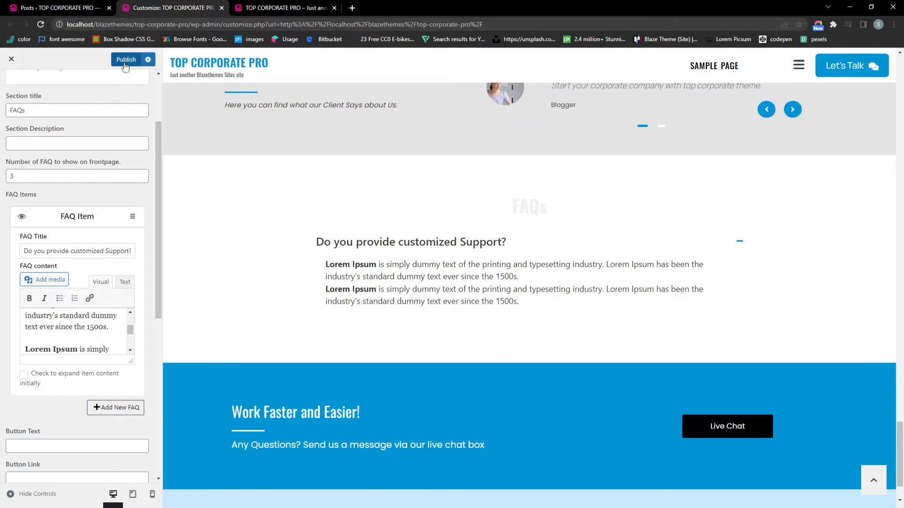
Return to the front page section list and open the Call to Action settings
left_click(75, 217)
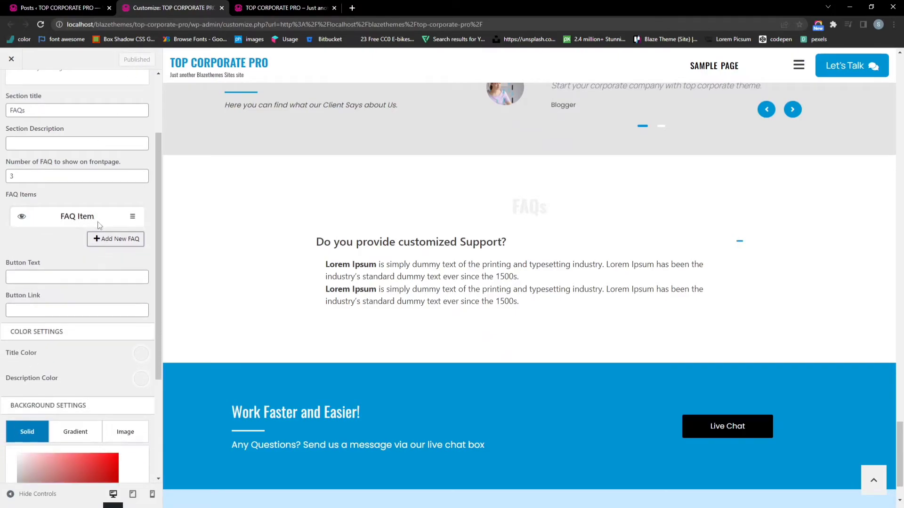
scroll(98, 221, "down", 1)
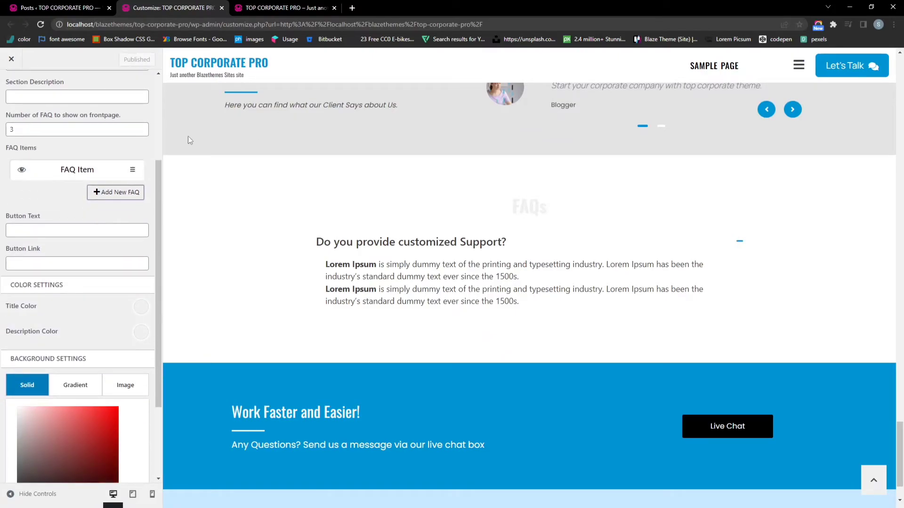
scroll(299, 216, "down", 2)
scroll(42, 150, "up", 3)
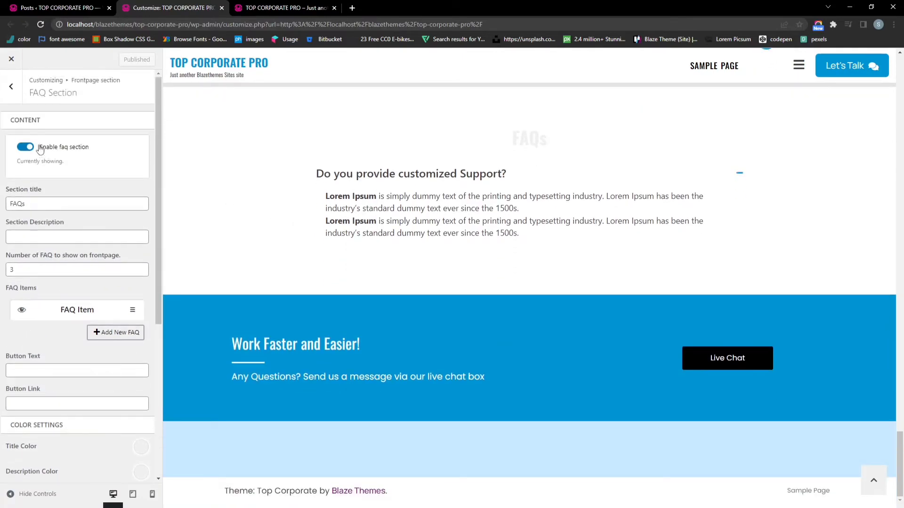
left_click(11, 86)
left_click(73, 328)
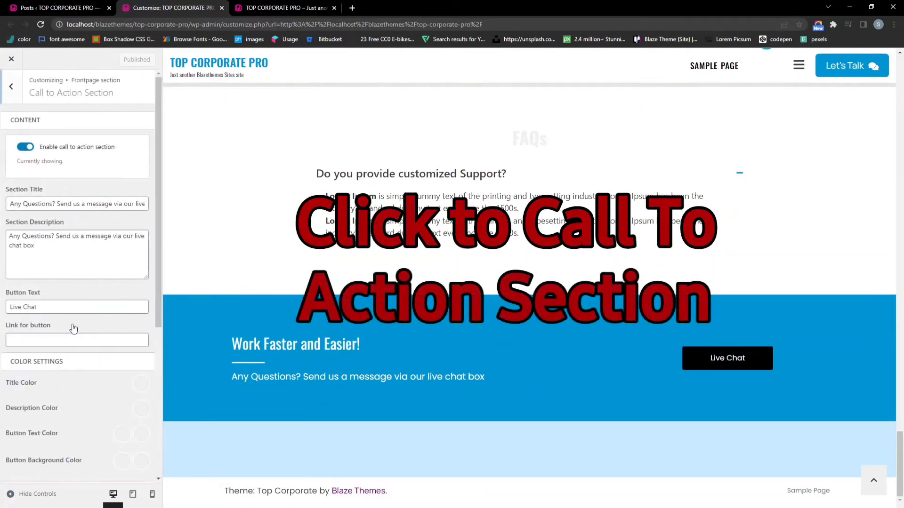